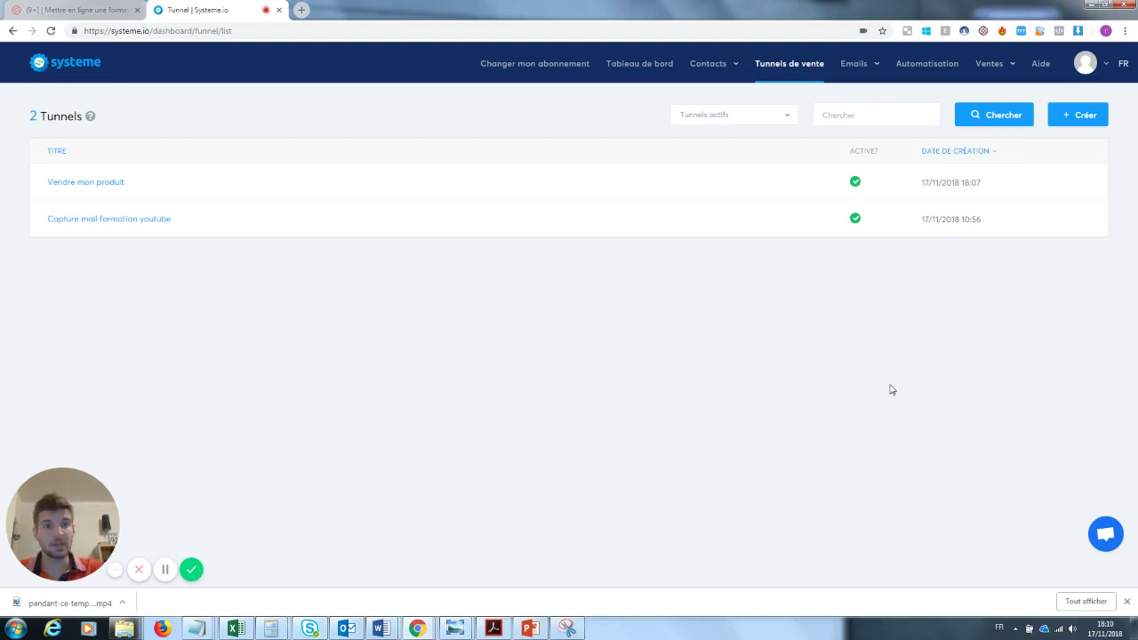
# Step: Create a new sales funnel named "Vendre mon produit" with the Vendez vos produits type
pyautogui.click(1077, 116)
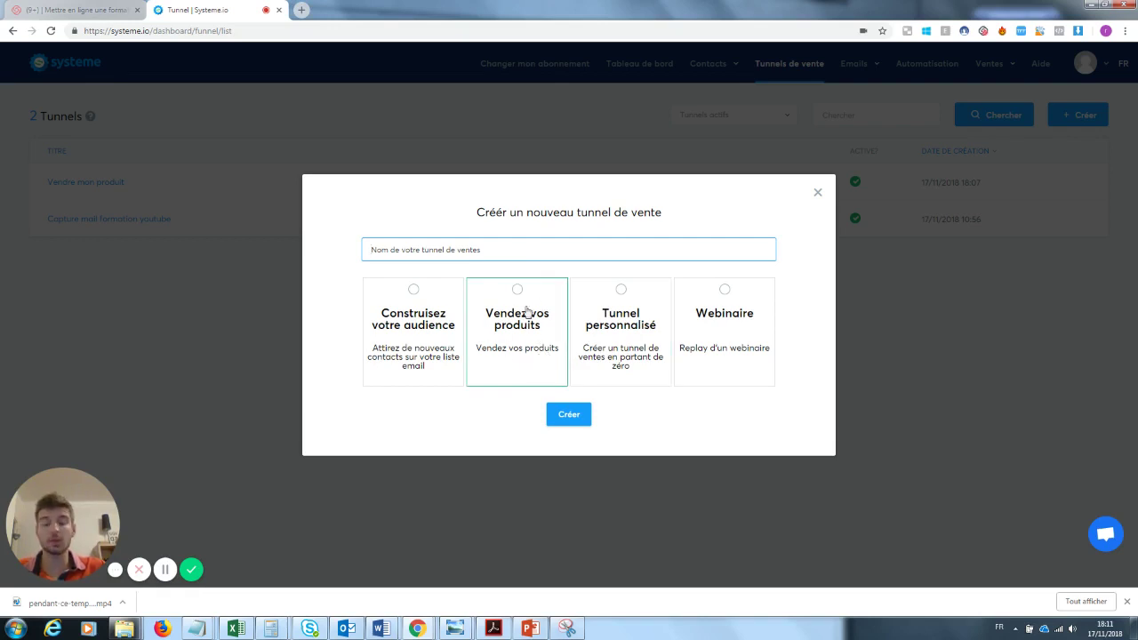
pyautogui.click(519, 341)
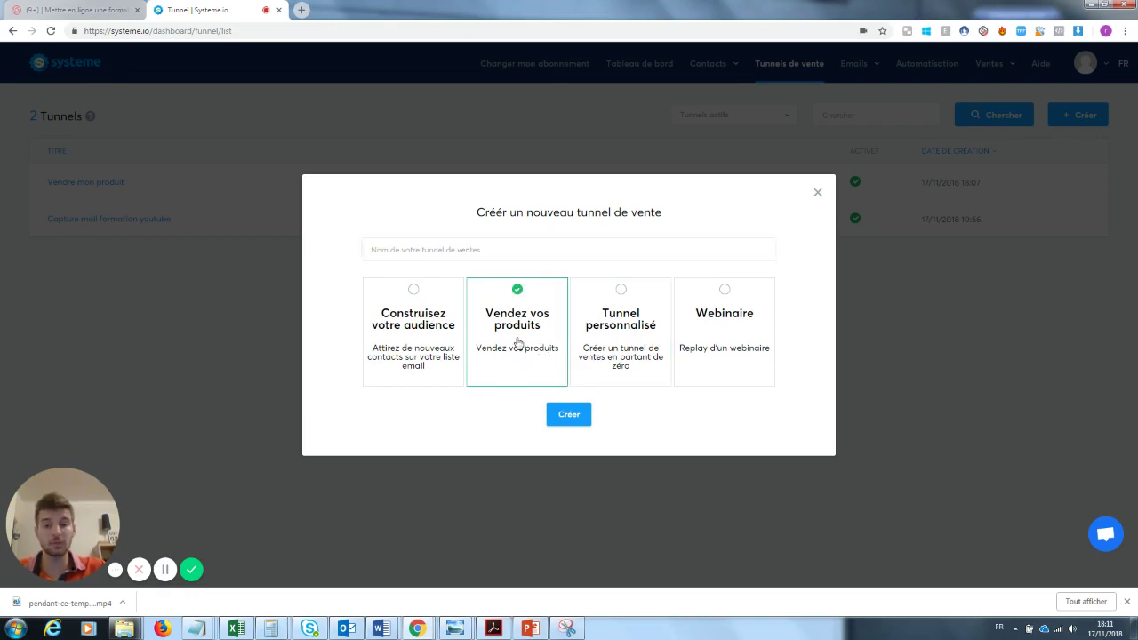
pyautogui.click(579, 424)
pyautogui.click(462, 256)
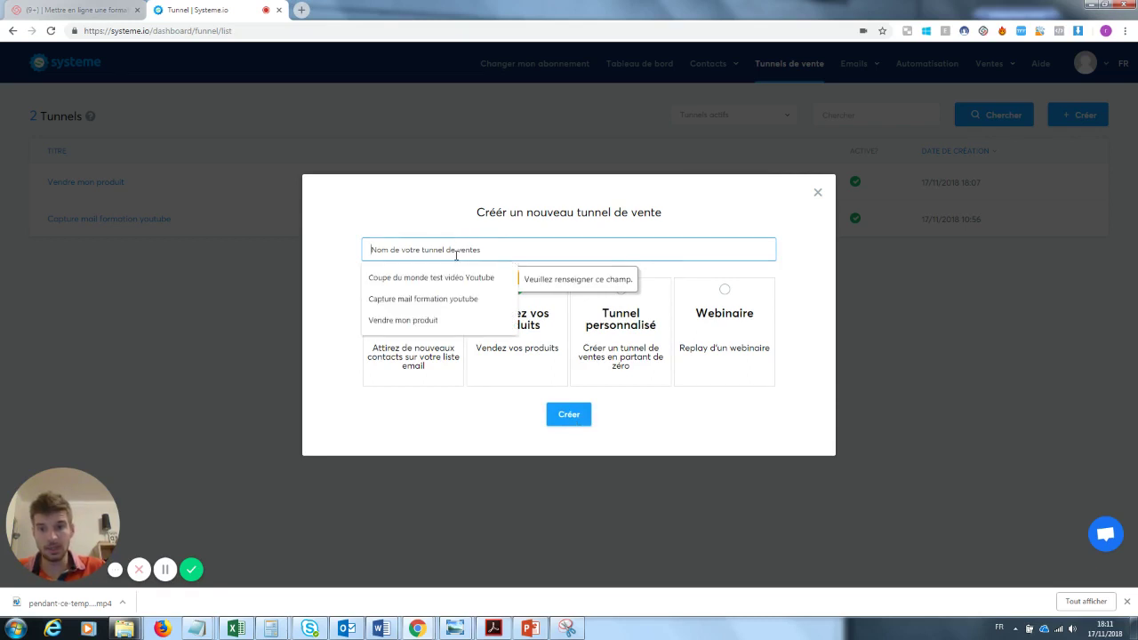
pyautogui.click(418, 319)
pyautogui.click(566, 419)
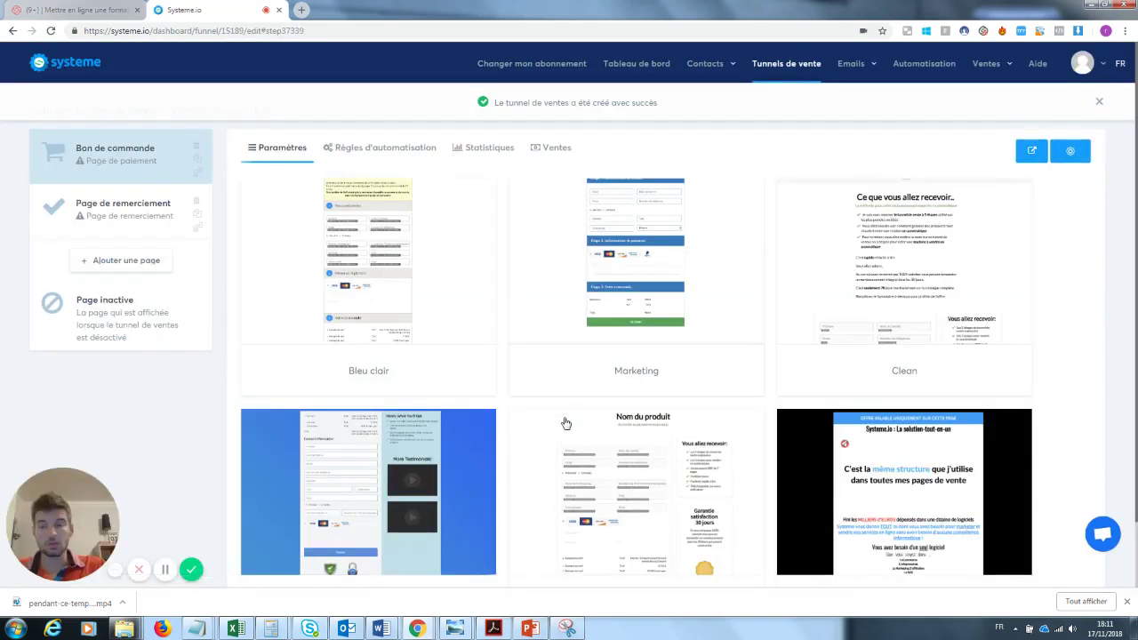
# Step: Start adding a page to the funnel and look through the available step types, from Opt-in to Divers
pyautogui.click(125, 266)
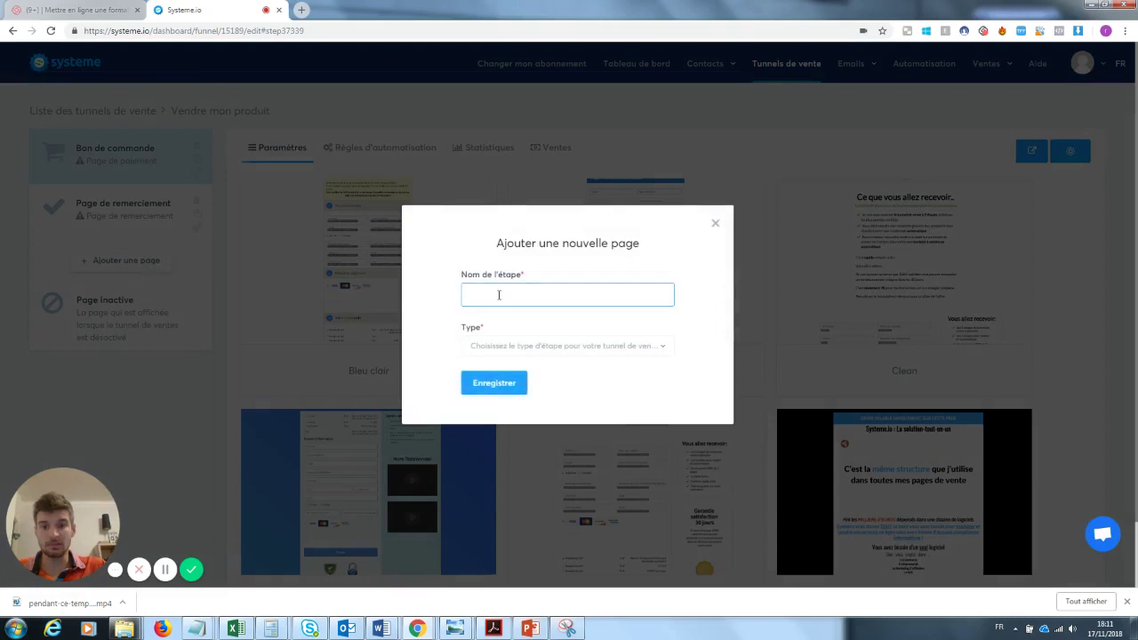
pyautogui.click(523, 346)
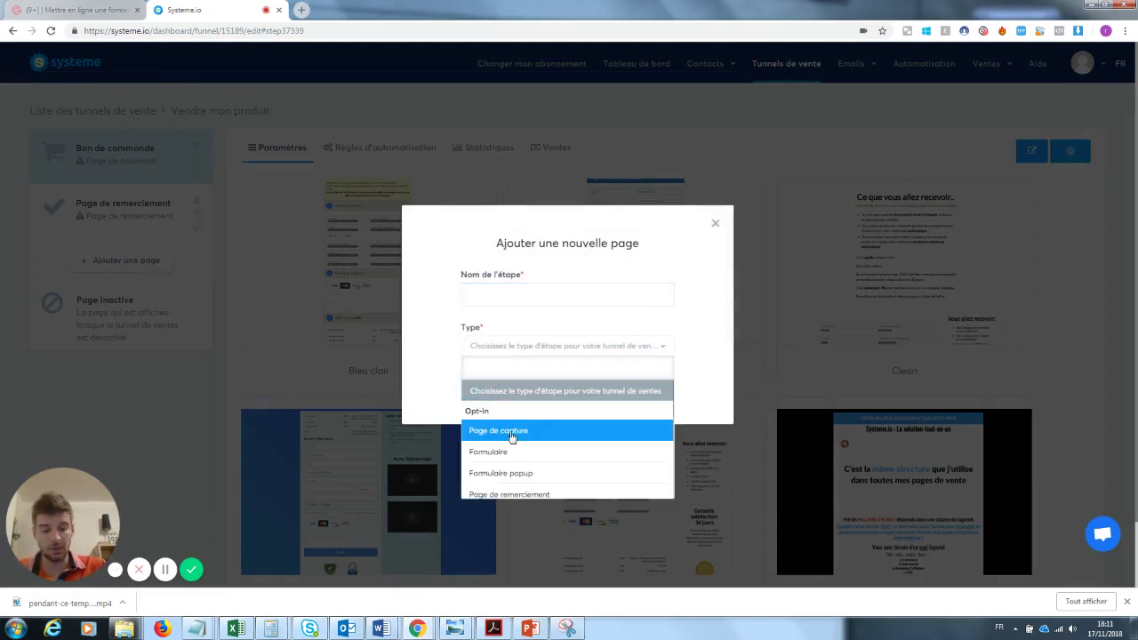
pyautogui.press('Down')
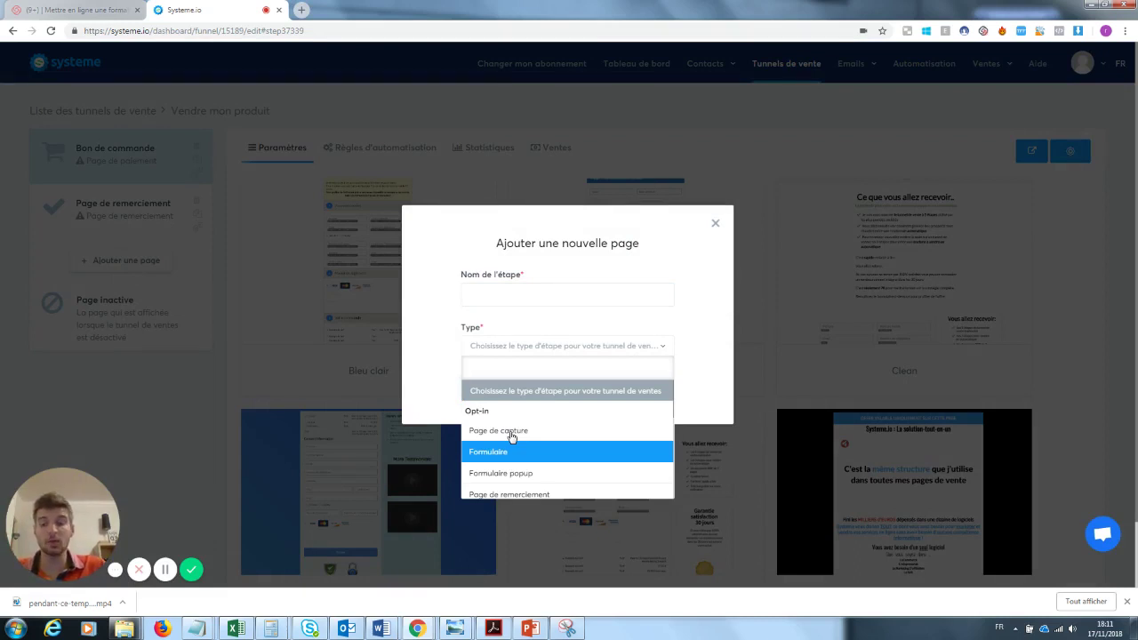
pyautogui.press('Down')
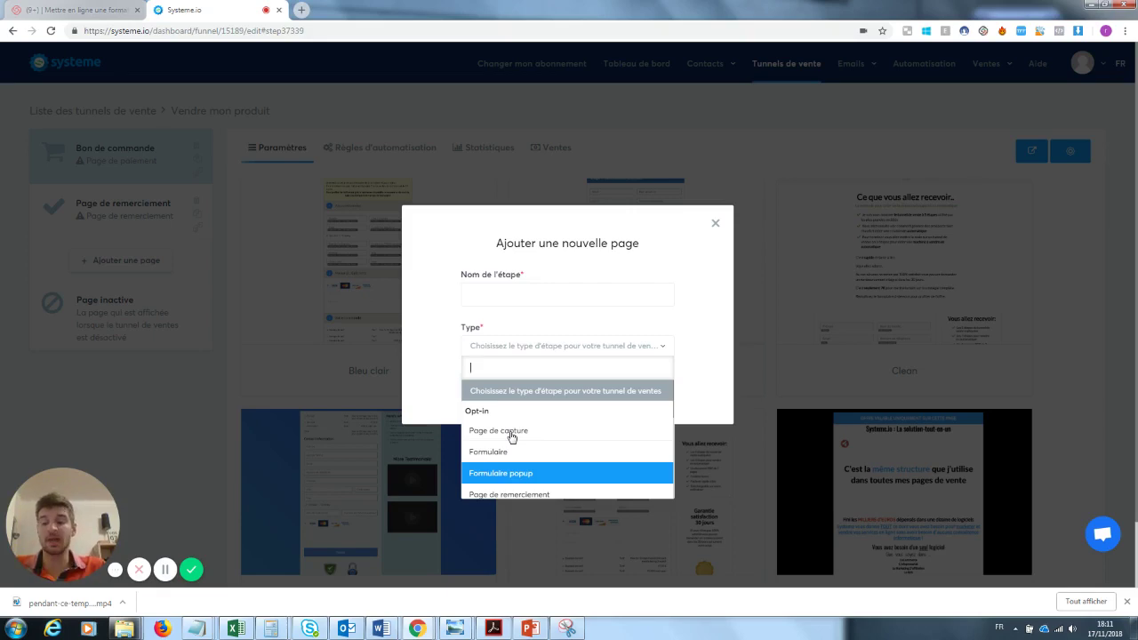
pyautogui.press('Down')
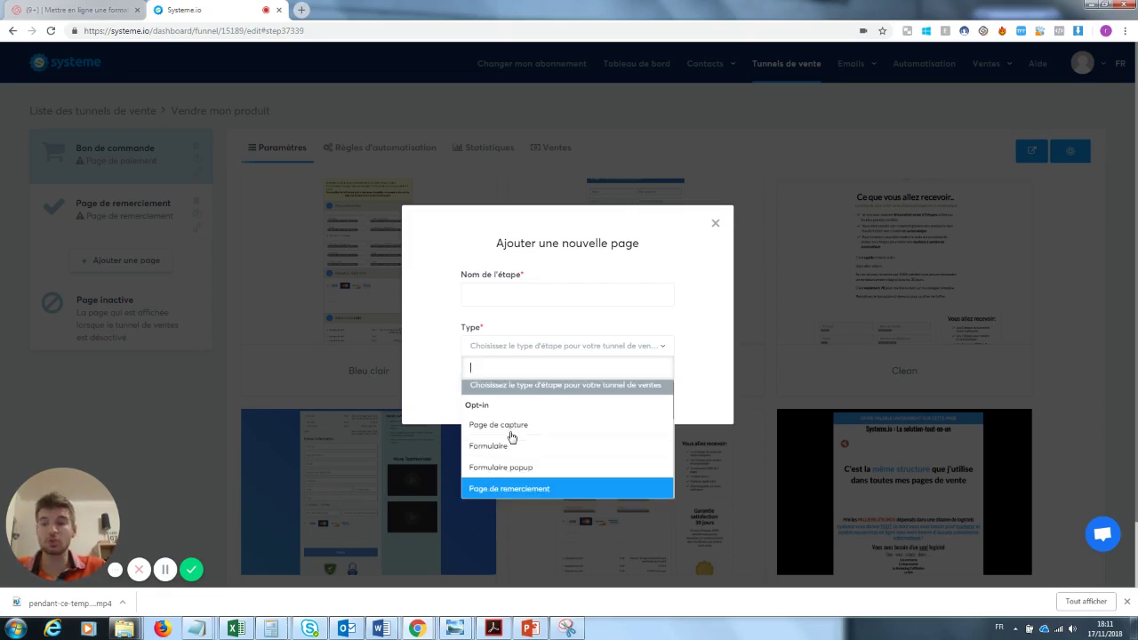
pyautogui.press('Down')
pyautogui.press('Down')
pyautogui.press('Down')
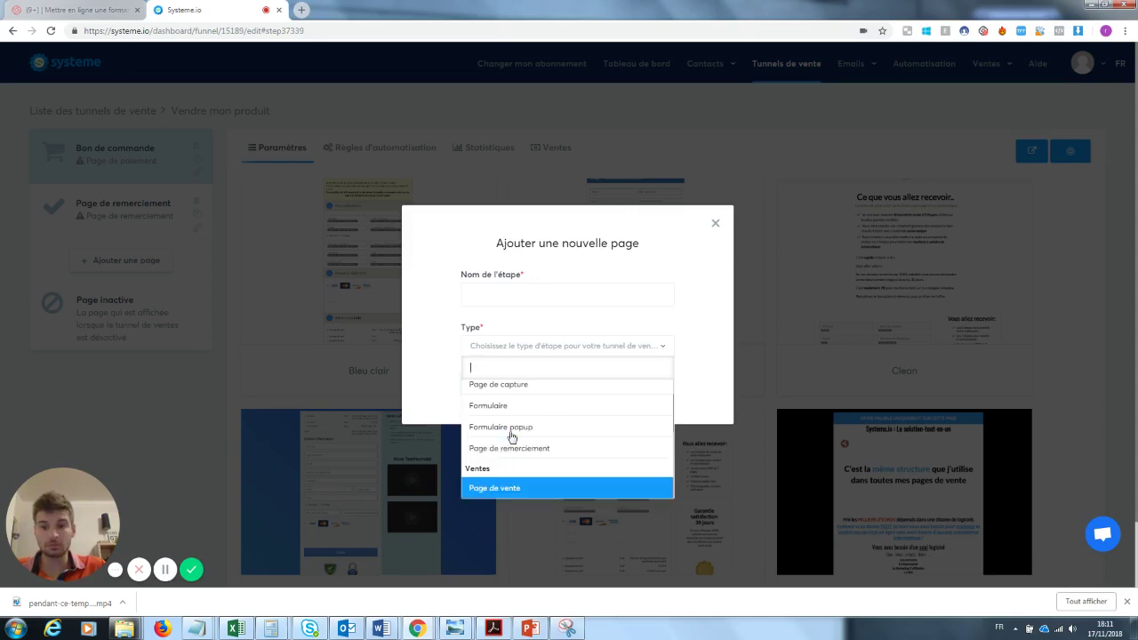
pyautogui.press('Down')
pyautogui.press('Down')
pyautogui.press('Down')
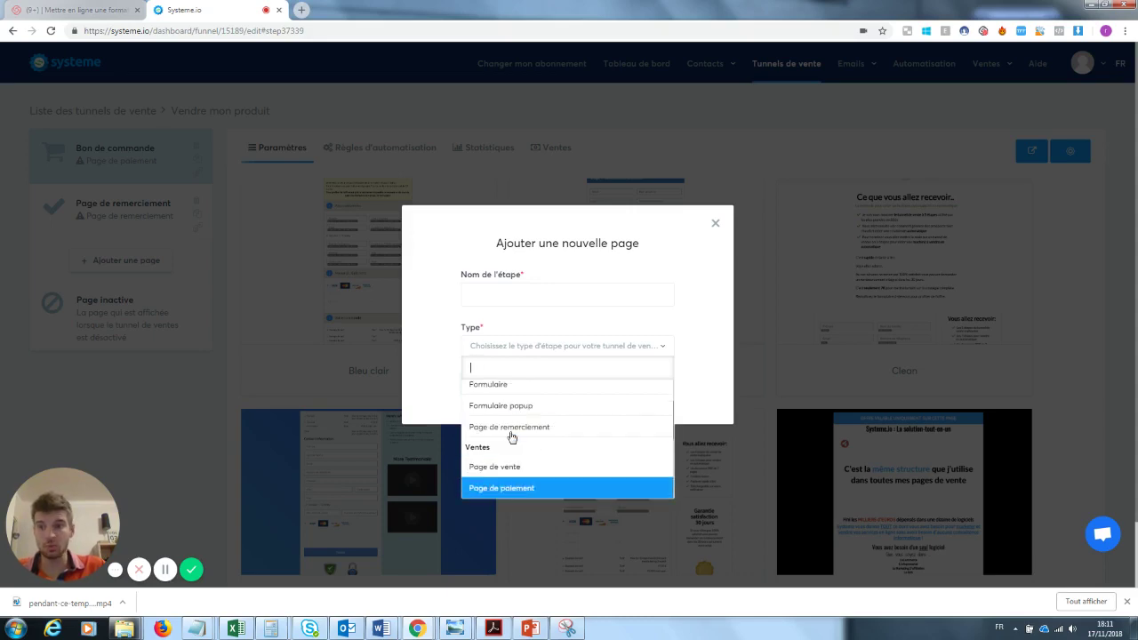
pyautogui.press('Down')
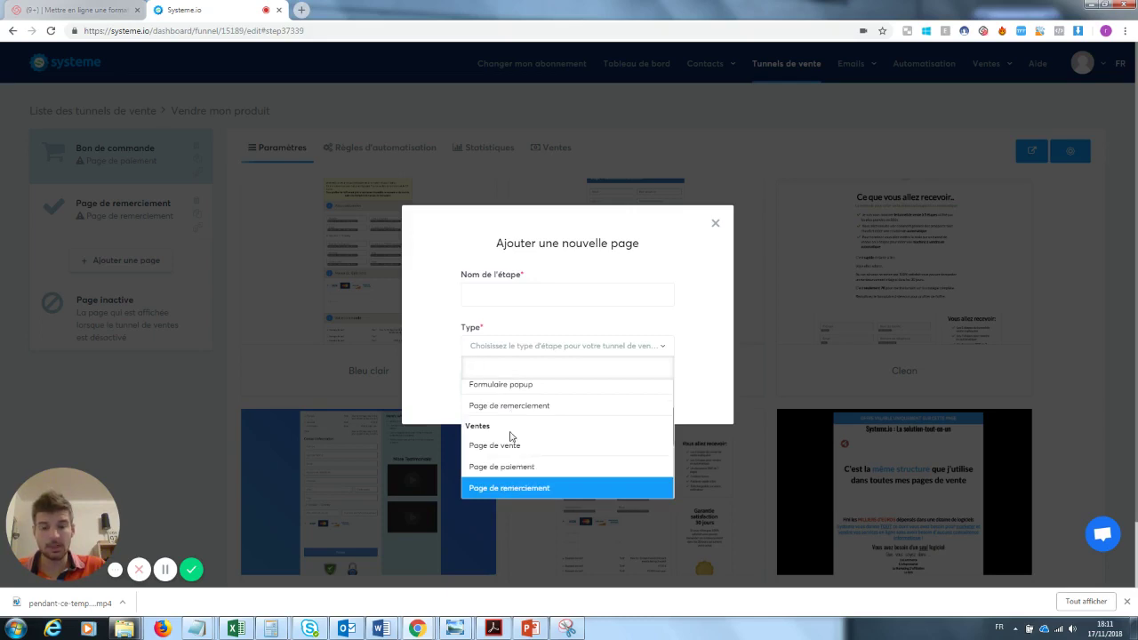
pyautogui.press('Down')
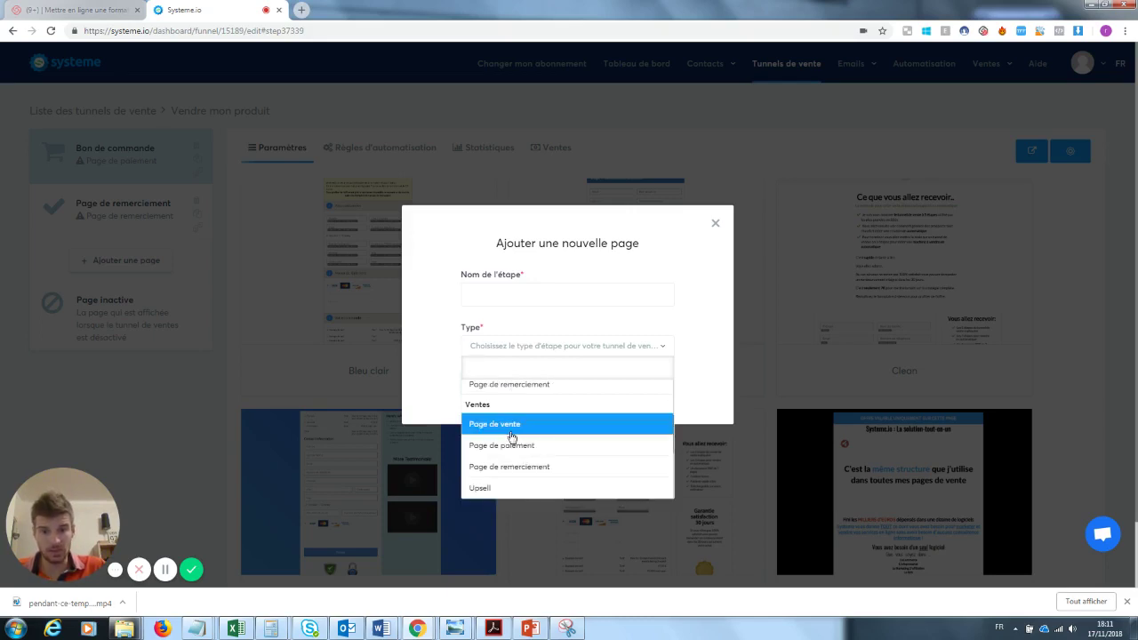
pyautogui.press('Down')
pyautogui.press('Down')
pyautogui.press('Down')
pyautogui.press('Down')
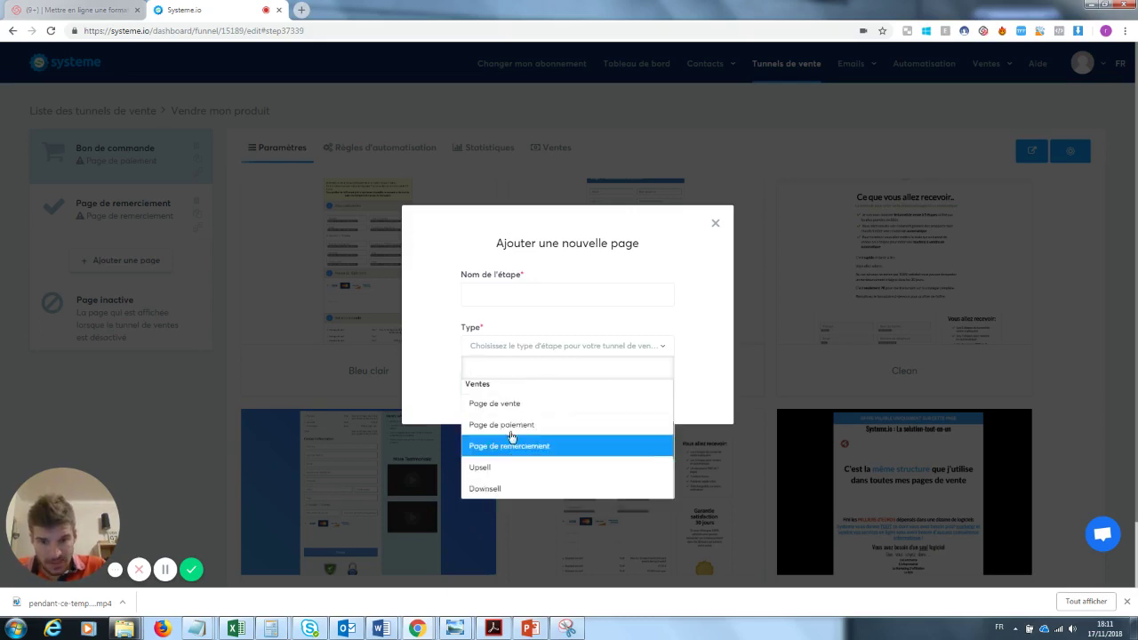
pyautogui.press('Down')
pyautogui.press('Down')
pyautogui.press('Down')
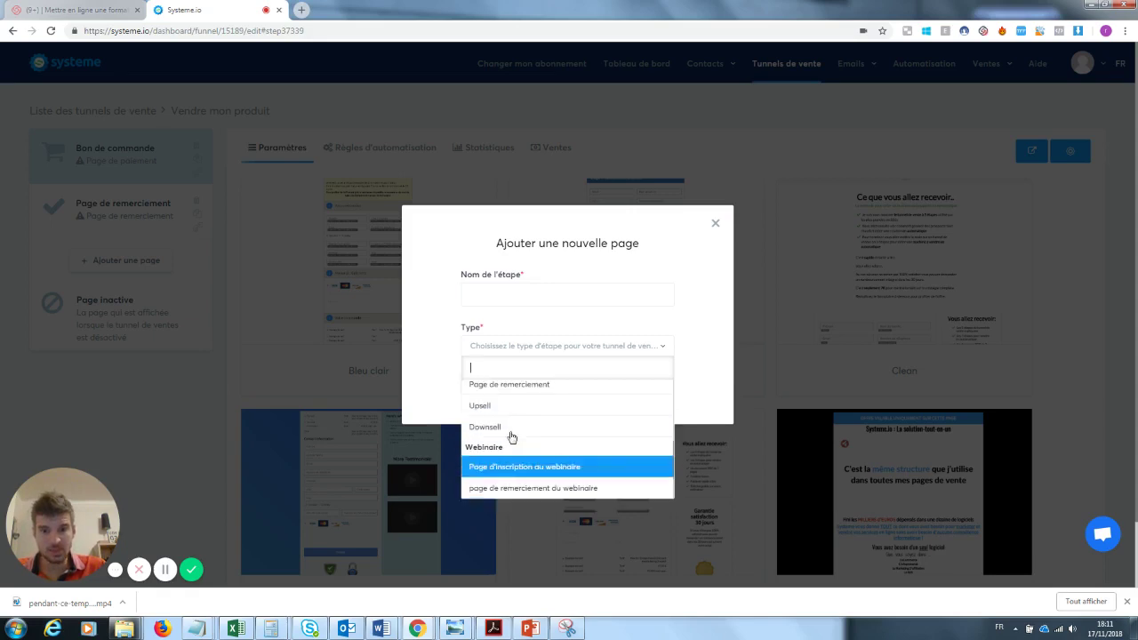
pyautogui.press('Down')
pyautogui.press('Down')
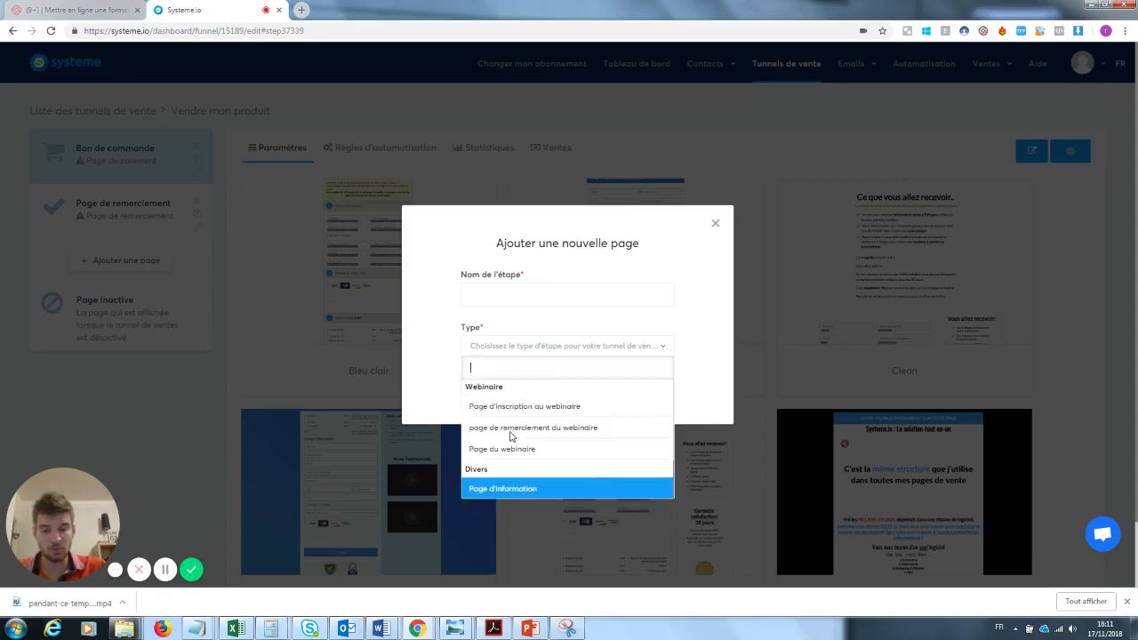
pyautogui.press('Down')
pyautogui.press('Down')
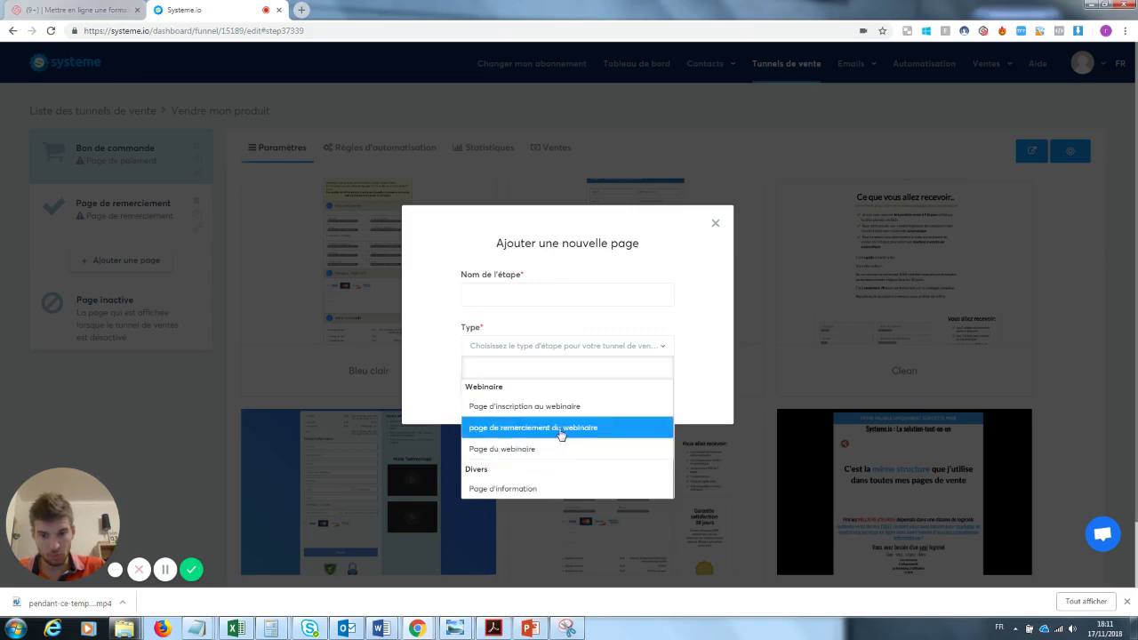
# Step: Choose Page du webinaire as the step type, name the page "webi" and save it
pyautogui.click(553, 451)
pyautogui.click(491, 293)
pyautogui.write('webi')
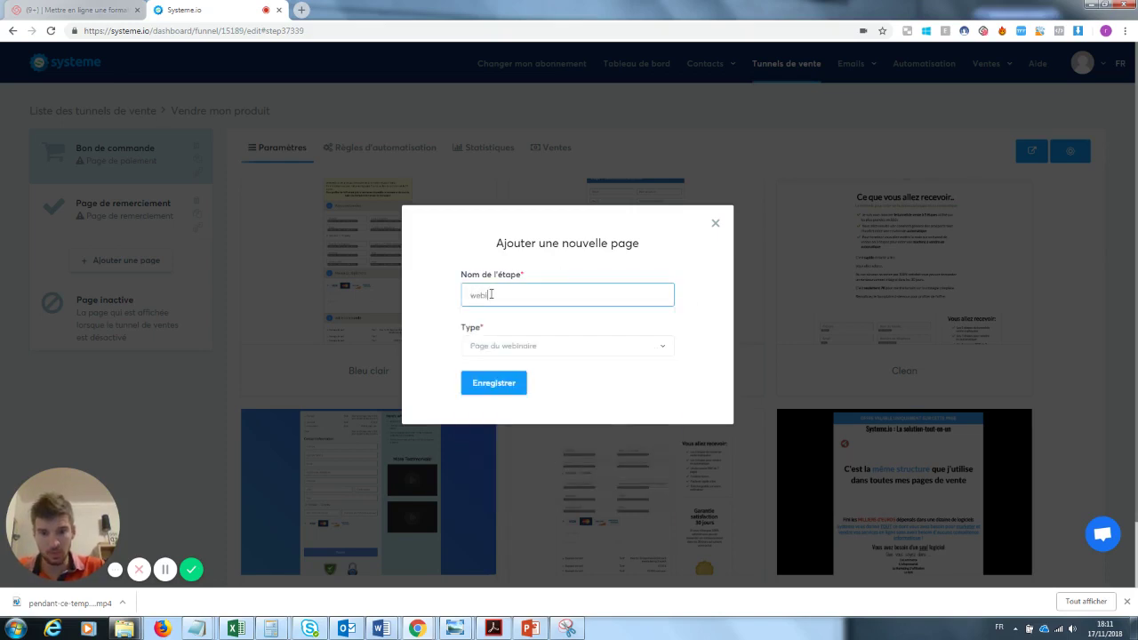
pyautogui.click(498, 387)
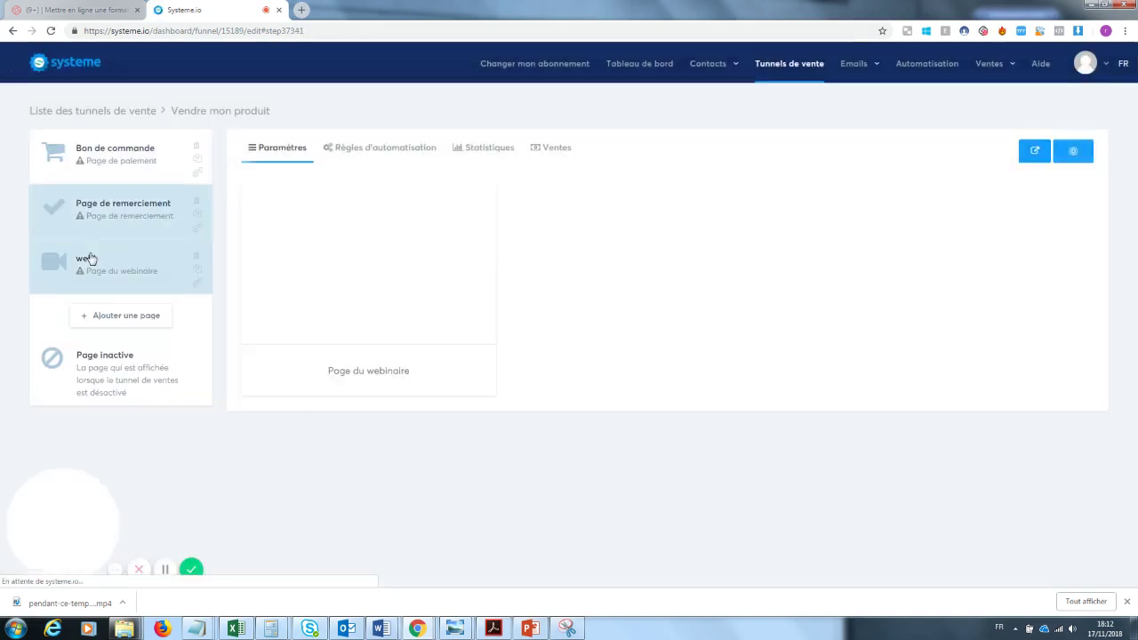
# Step: Apply the Clean template to the Bon de commande page
pyautogui.moveTo(414, 239)
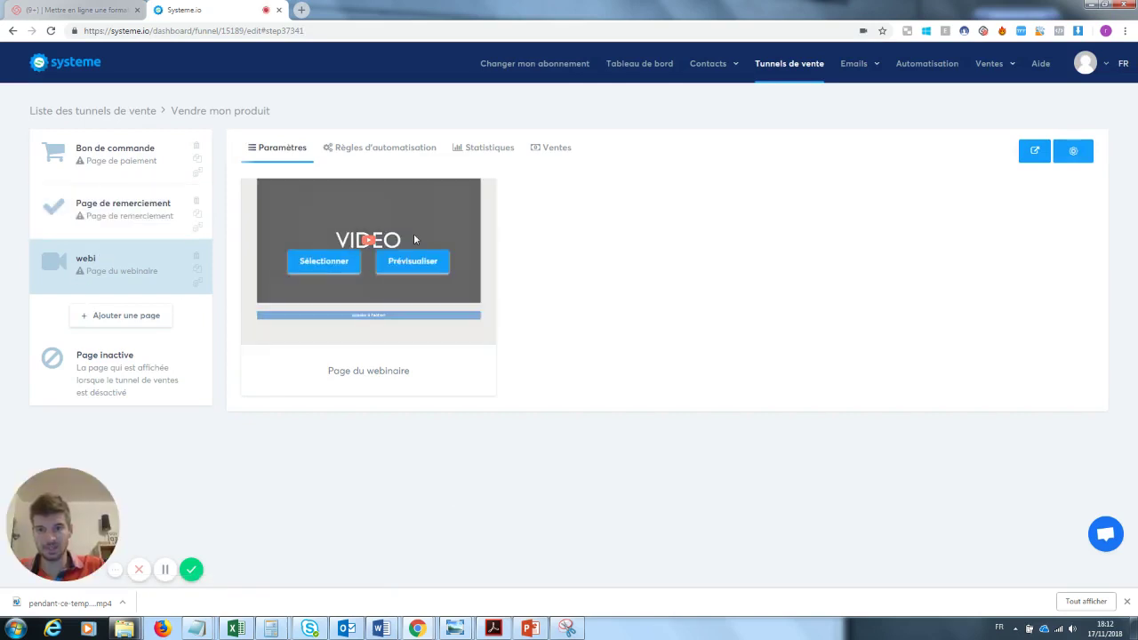
pyautogui.click(94, 221)
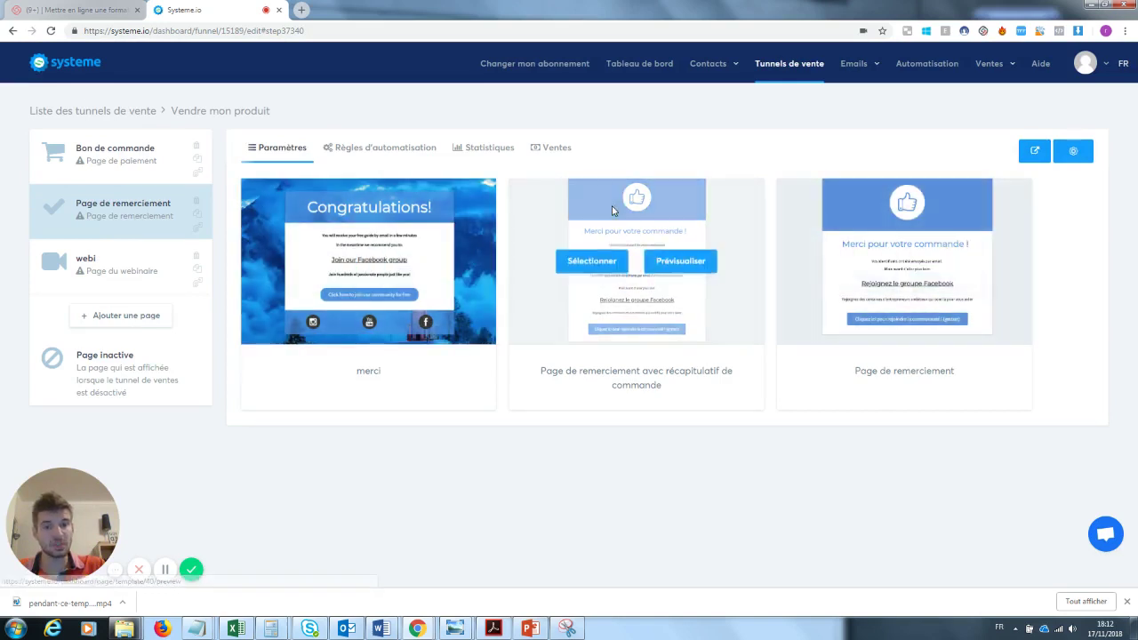
pyautogui.click(197, 173)
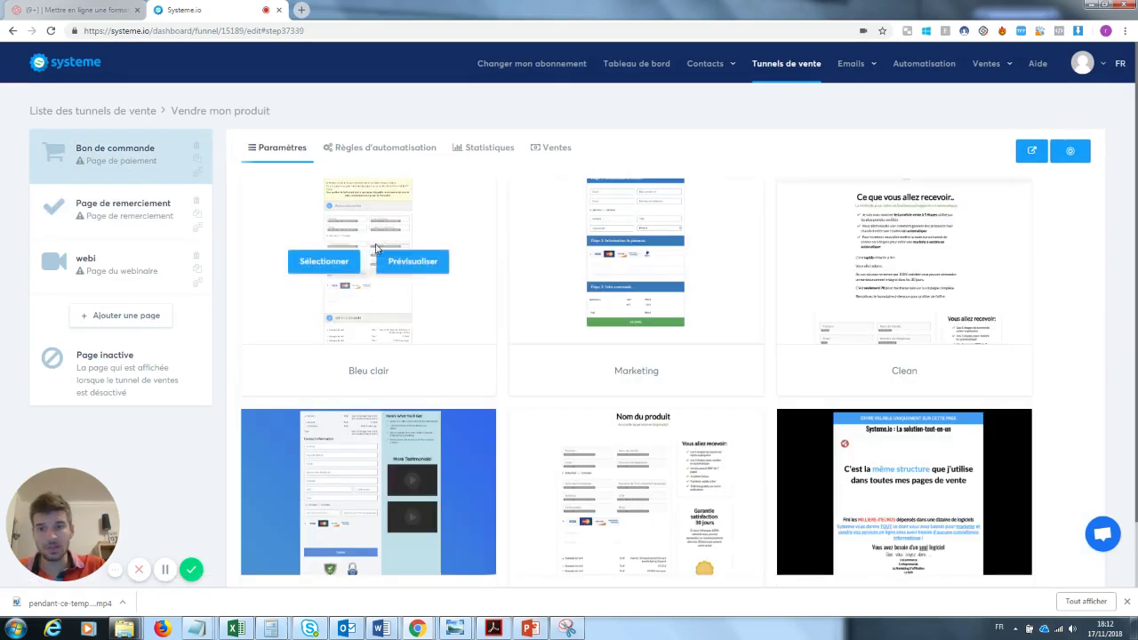
pyautogui.moveTo(872, 246)
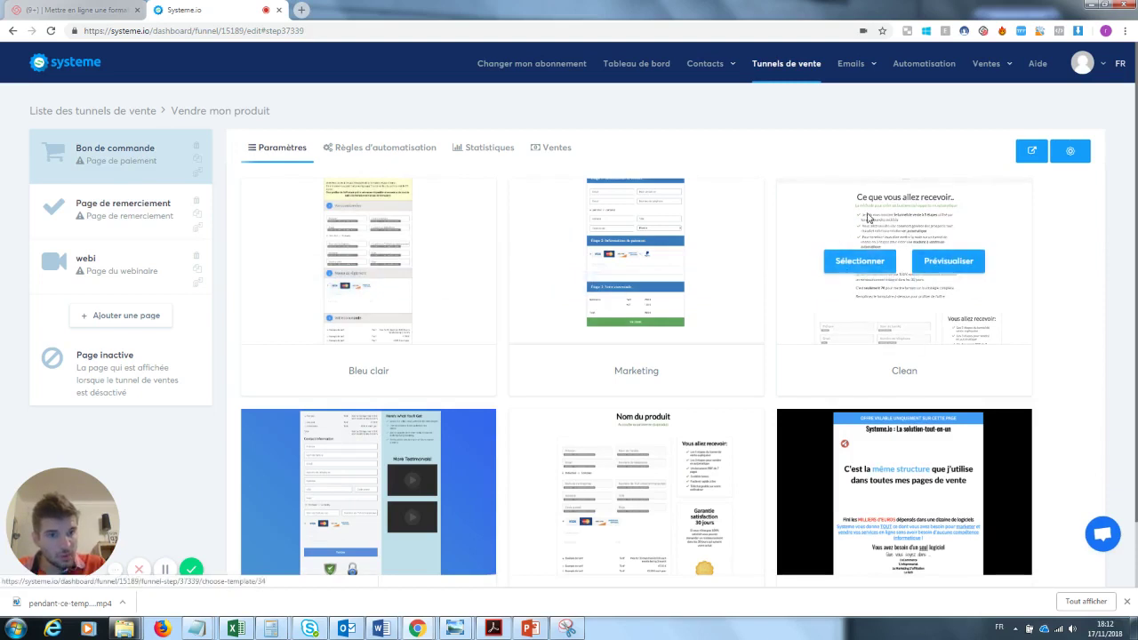
pyautogui.click(882, 270)
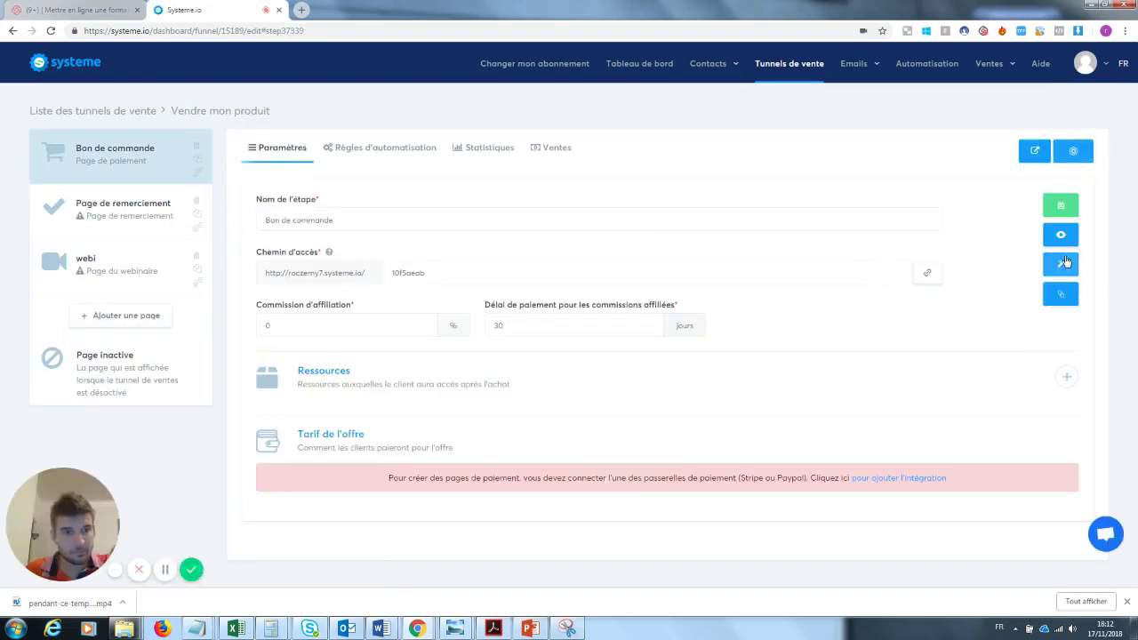
# Step: Preview the Bon de commande page, then close the preview
pyautogui.click(1063, 236)
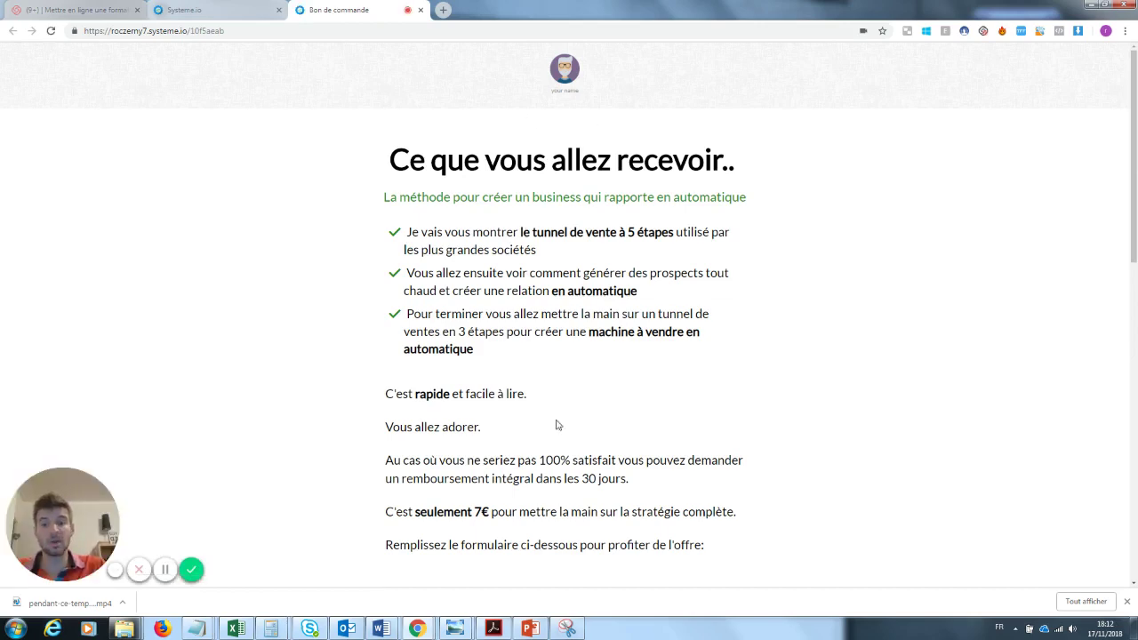
pyautogui.moveTo(1127, 109)
pyautogui.mouseDown()
pyautogui.moveTo(1135, 348)
pyautogui.moveTo(1136, 100)
pyautogui.mouseUp()
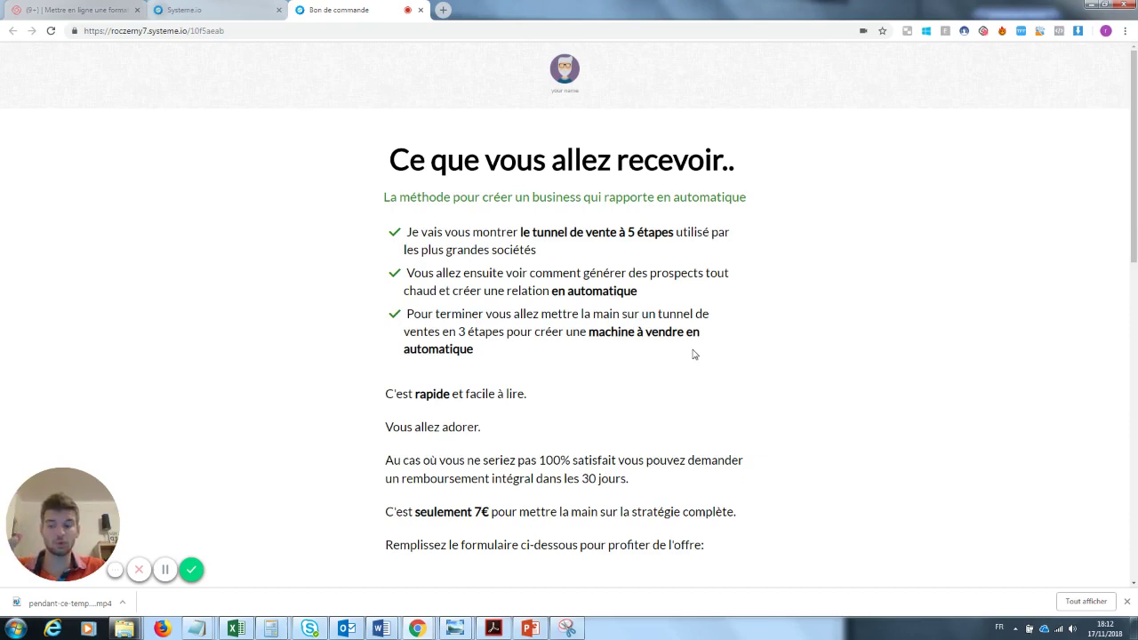
pyautogui.click(420, 9)
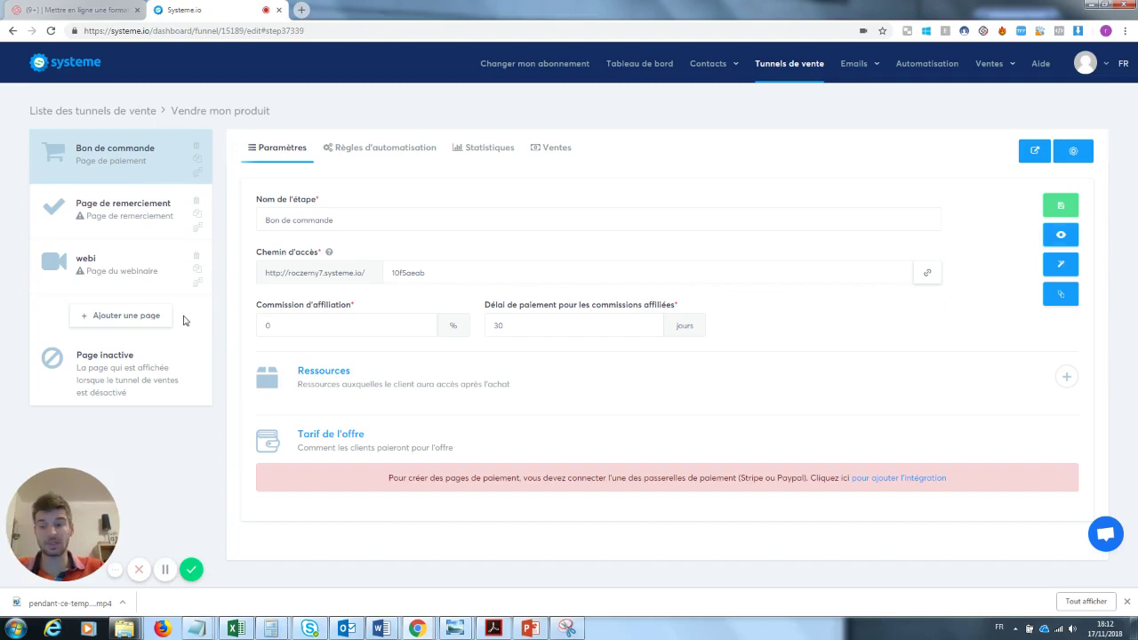
# Step: Add a page named "upsell" of type Upsell to the funnel
pyautogui.click(146, 316)
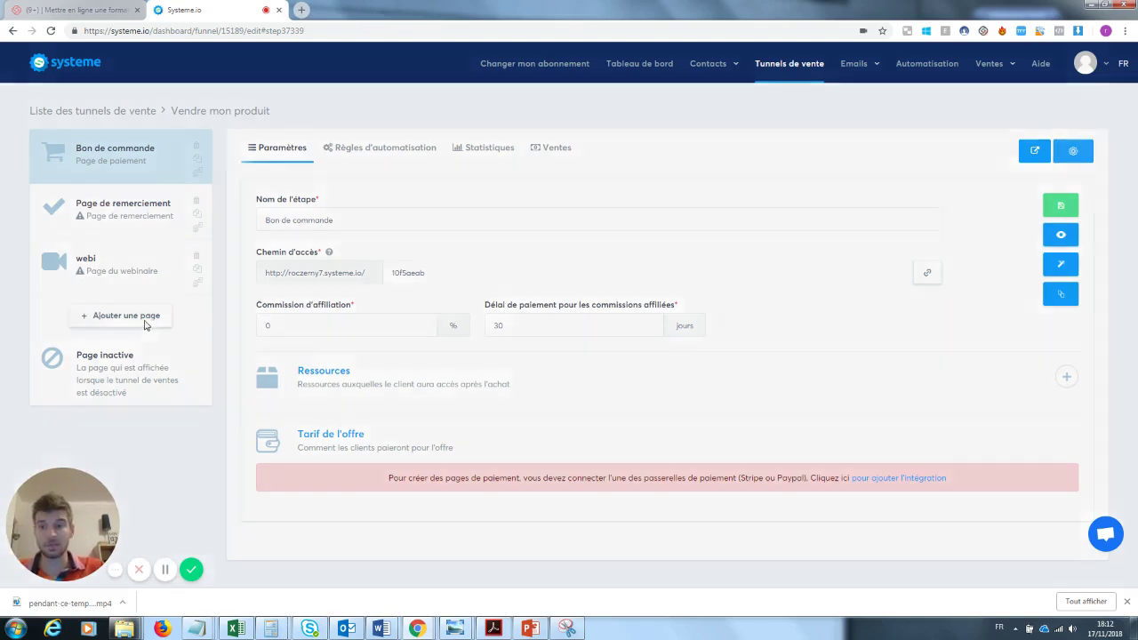
pyautogui.write('upsell')
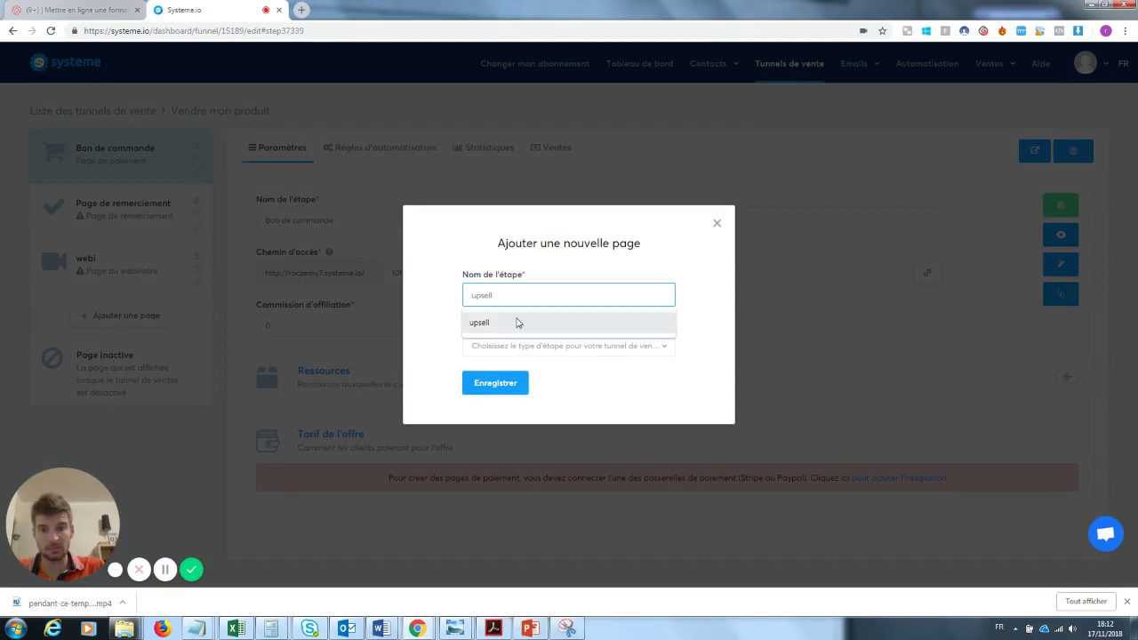
pyautogui.click(507, 325)
pyautogui.click(514, 346)
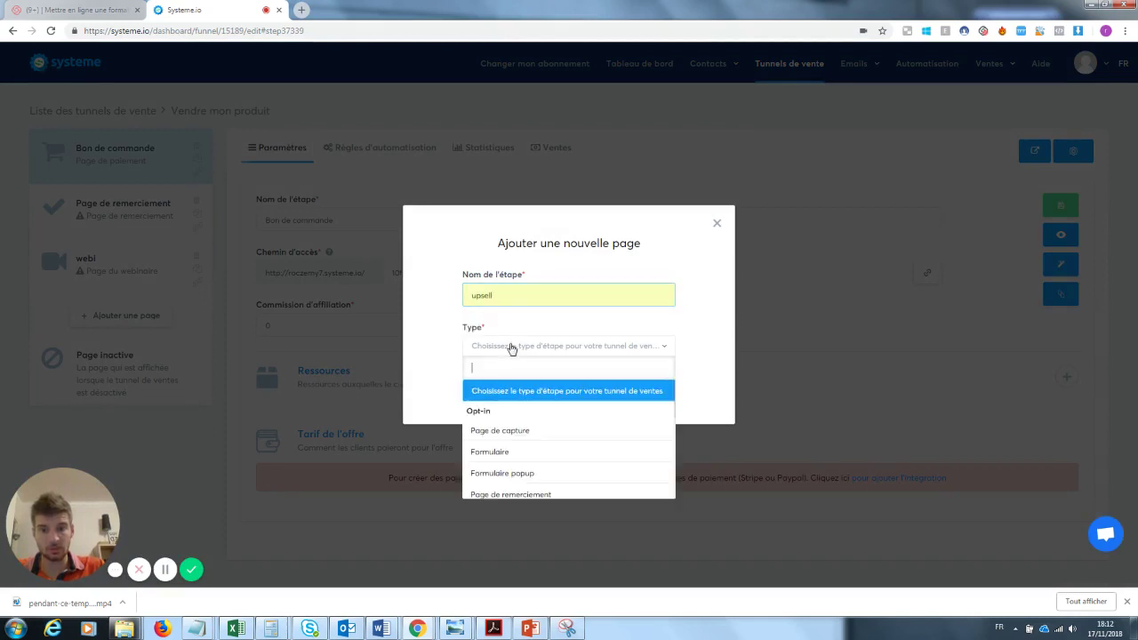
pyautogui.scroll(-3, 556, 475)
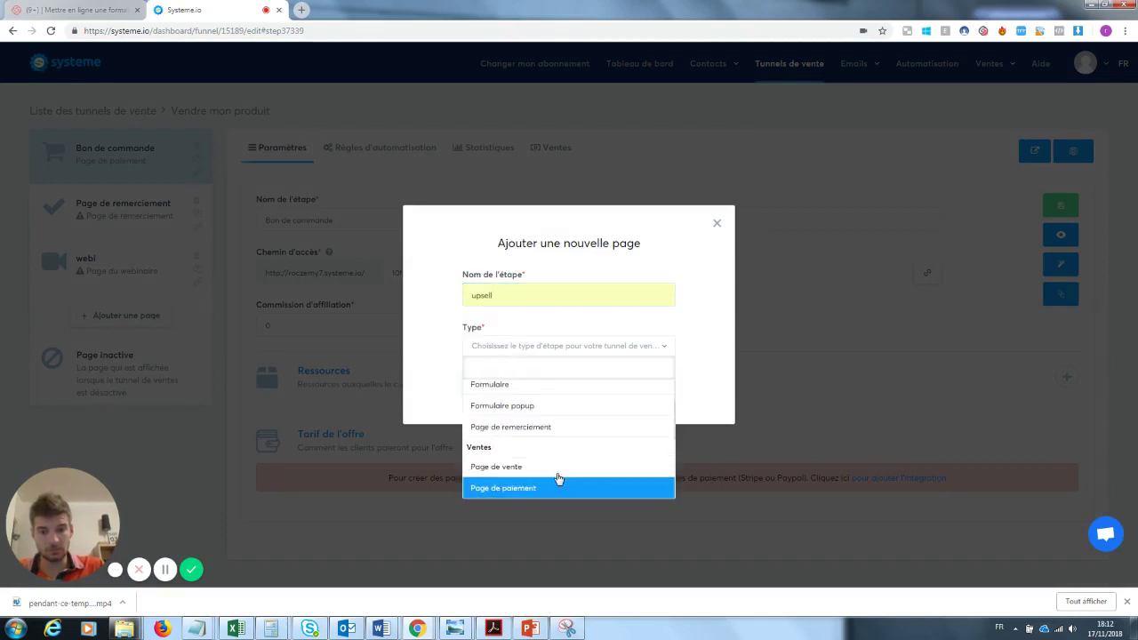
pyautogui.scroll(-1, 558, 478)
pyautogui.click(522, 428)
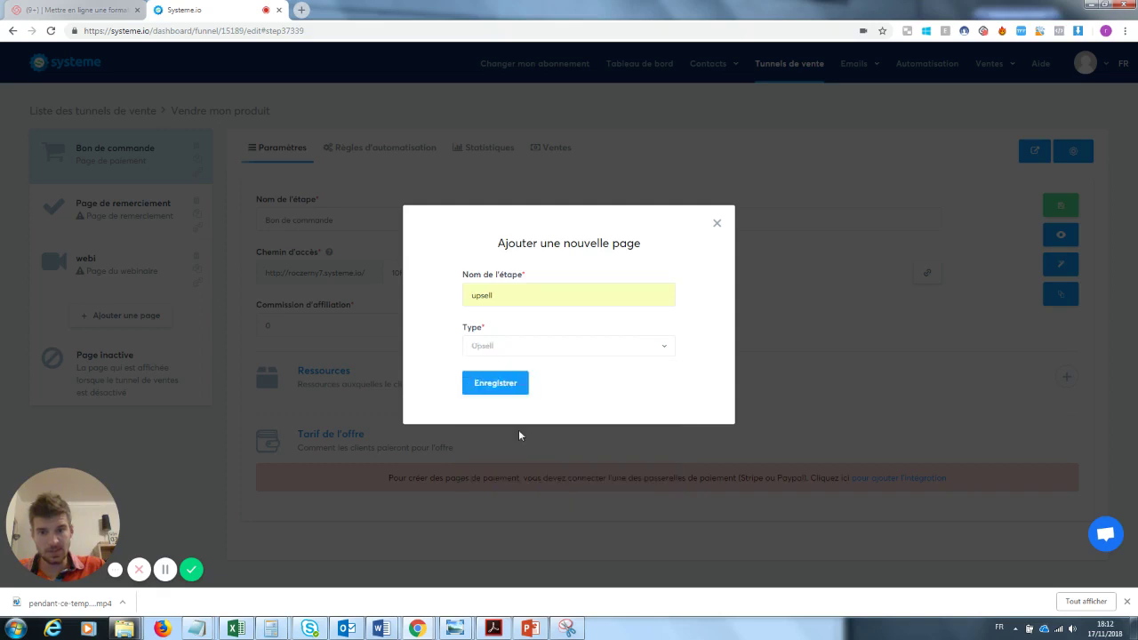
pyautogui.click(495, 383)
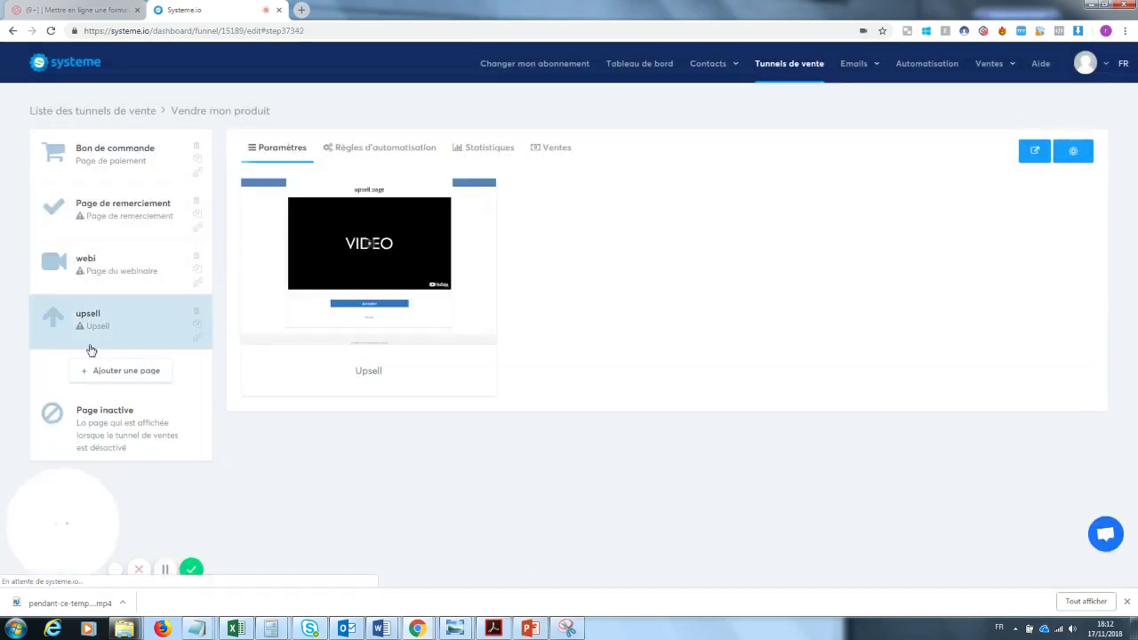
pyautogui.moveTo(360, 220)
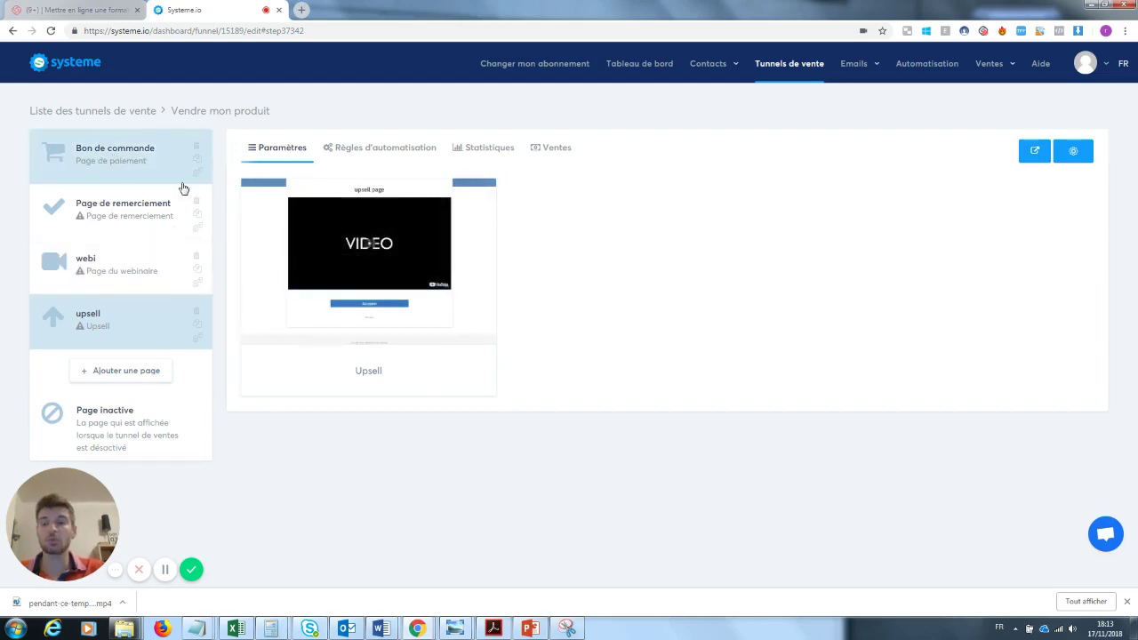
pyautogui.moveTo(411, 244)
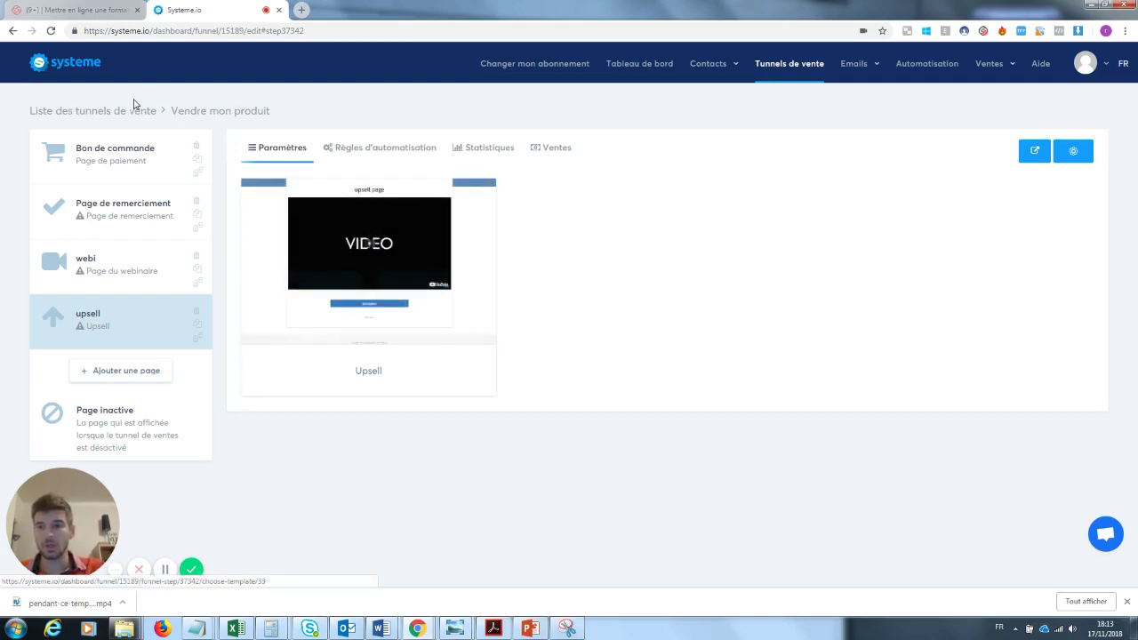
# Step: Open the Bon de commande page in the page editor and look through its content and payment form
pyautogui.click(126, 155)
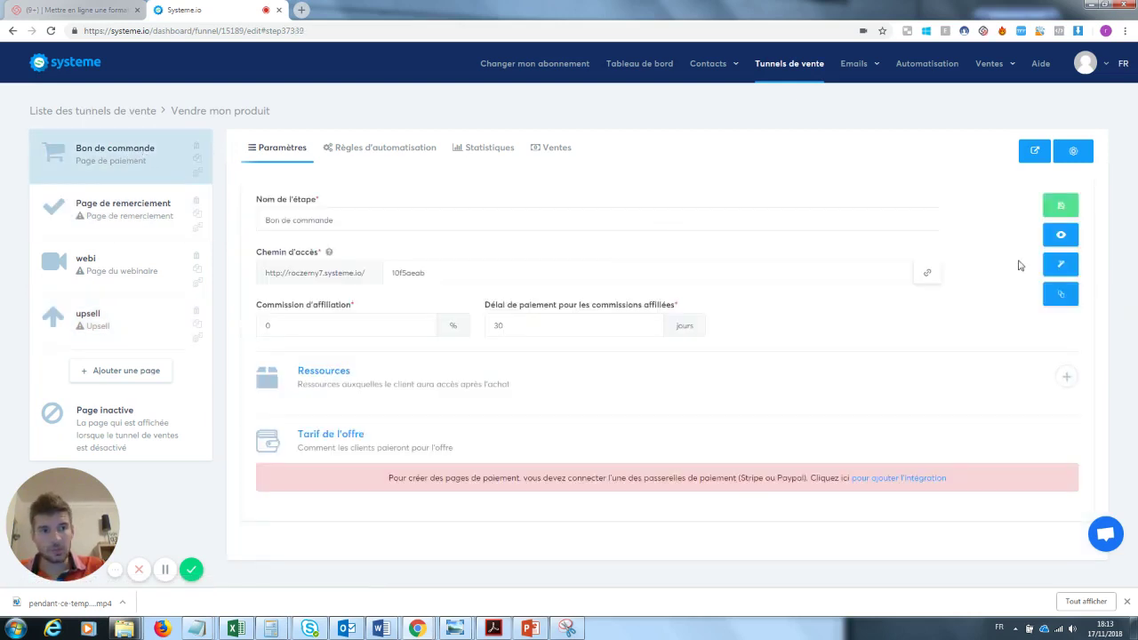
pyautogui.click(1059, 265)
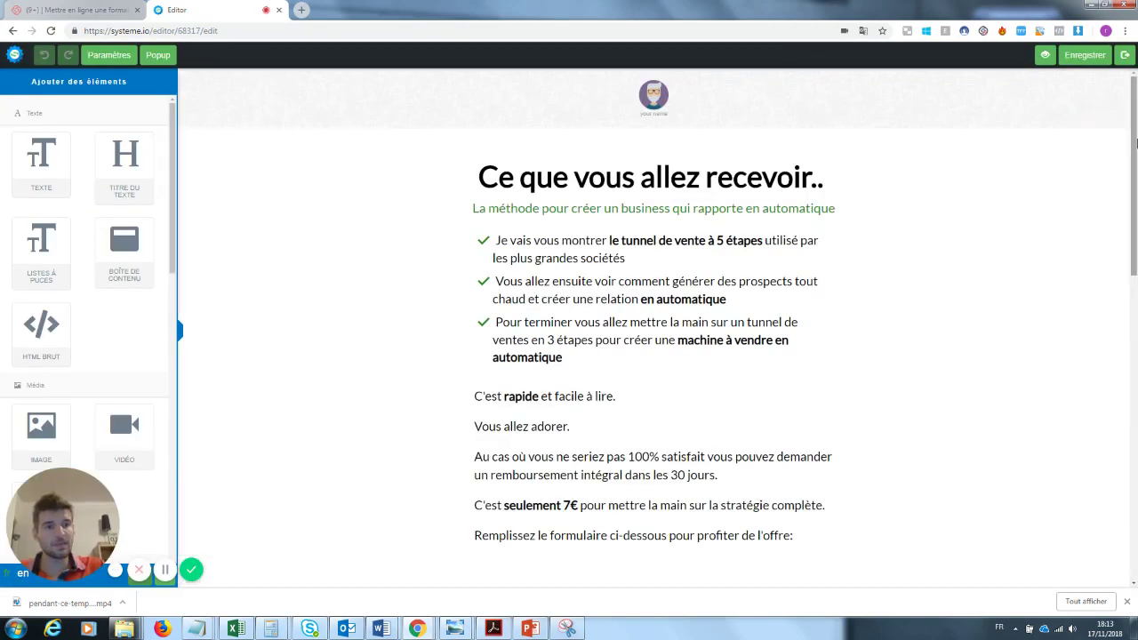
pyautogui.scroll(-6, 1136, 142)
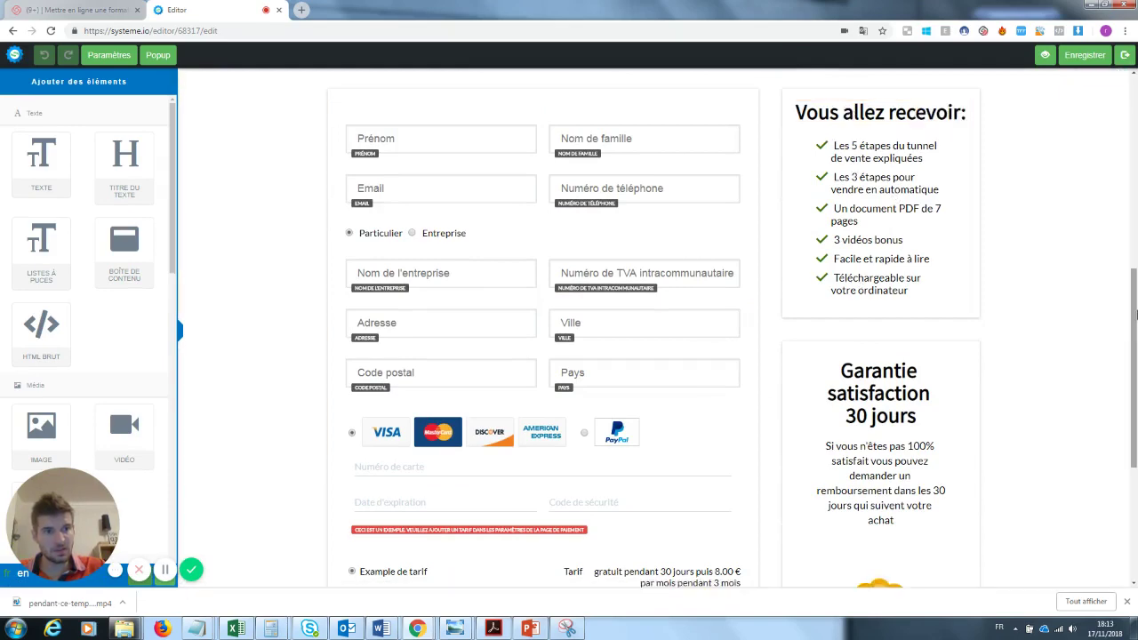
pyautogui.moveTo(1135, 313); pyautogui.dragTo(1136, 118)
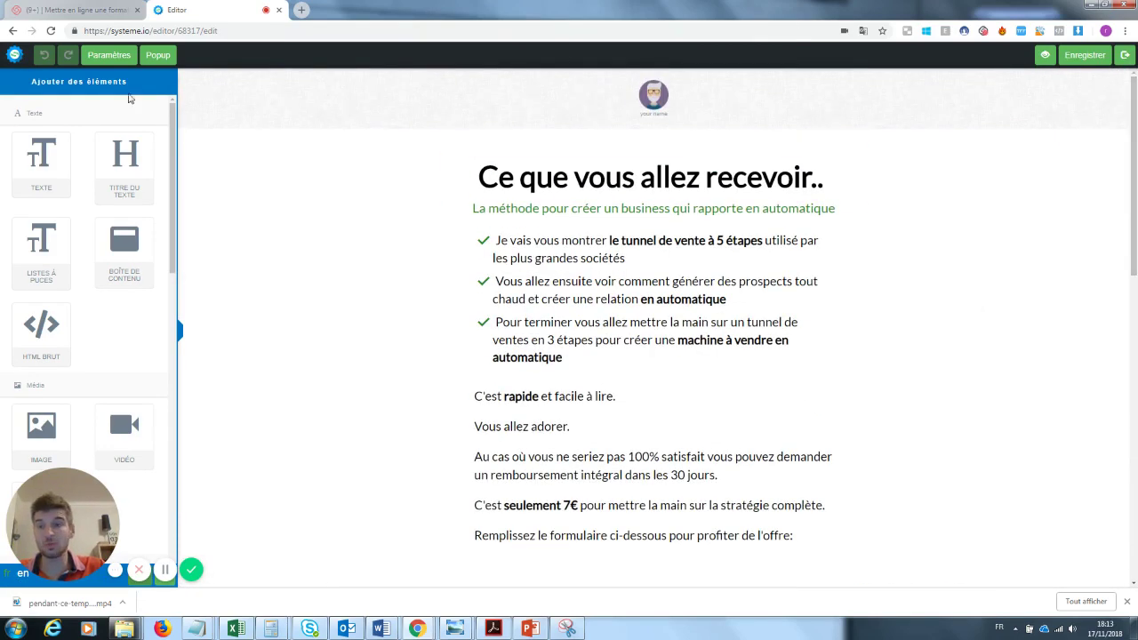
# Step: Replace the header image man.png with the black Instagram icon from the image library
pyautogui.click(665, 102)
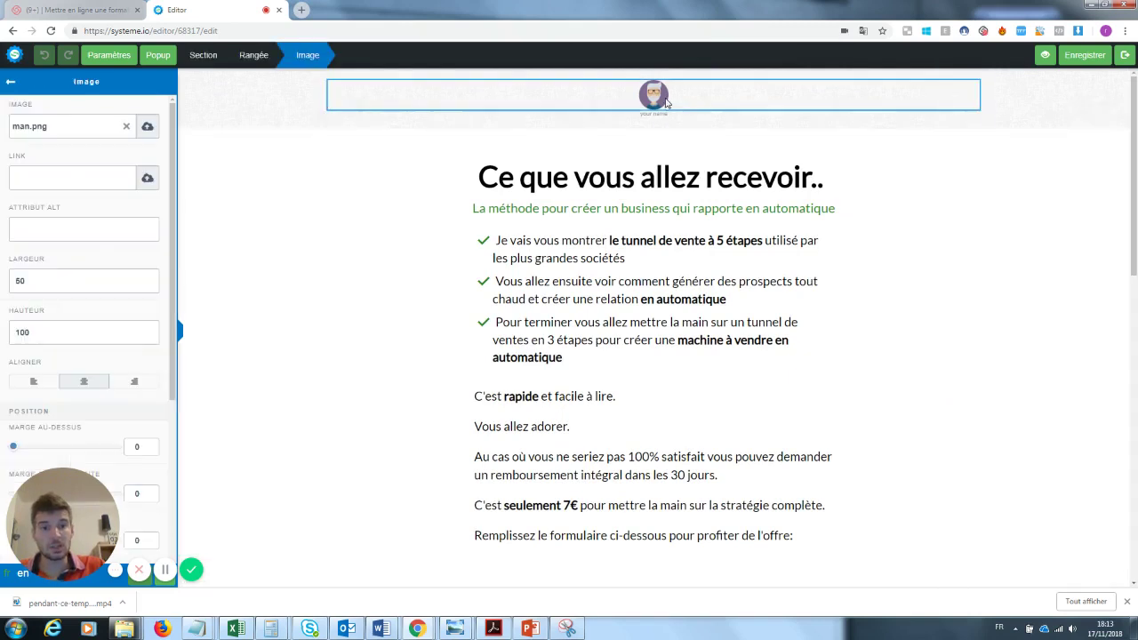
pyautogui.press('Escape')
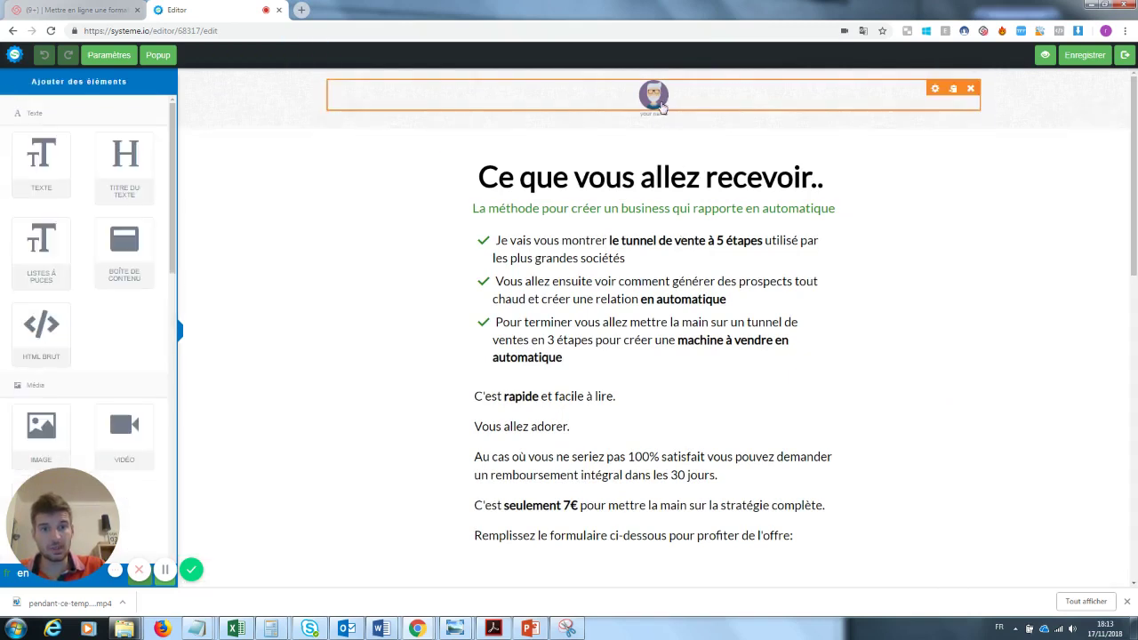
pyautogui.click(662, 105)
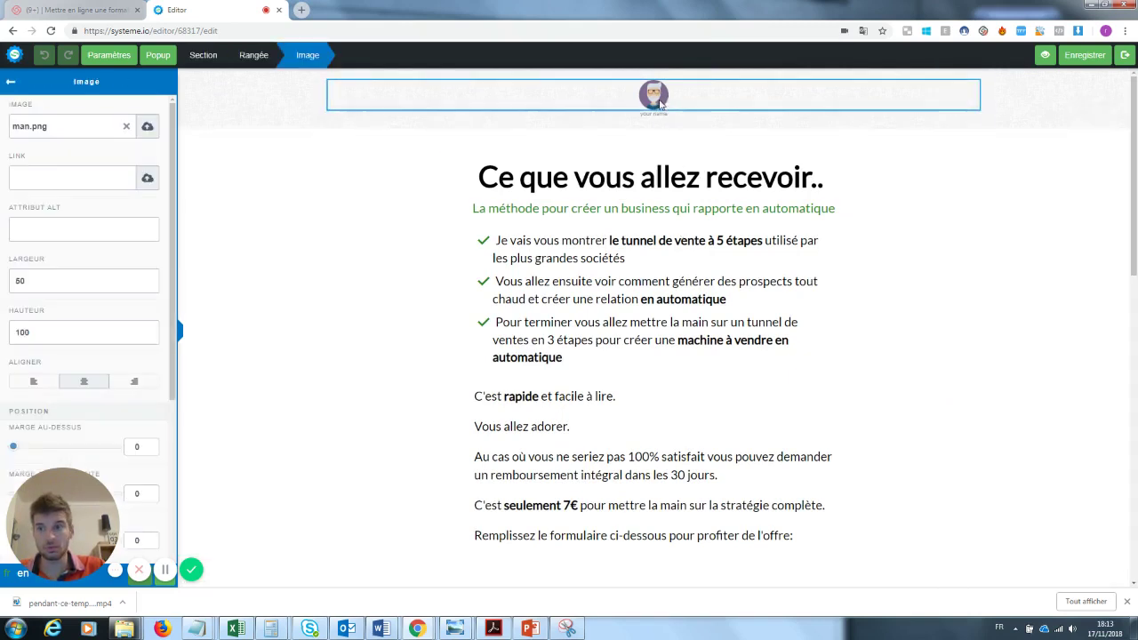
pyautogui.click(126, 128)
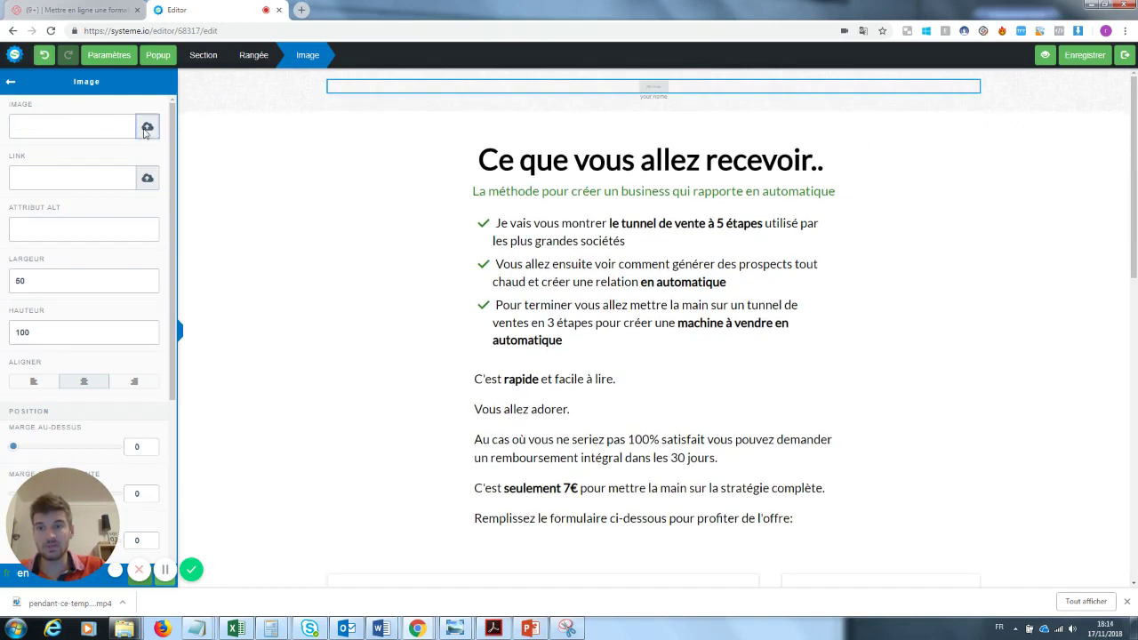
pyautogui.click(147, 126)
pyautogui.click(588, 247)
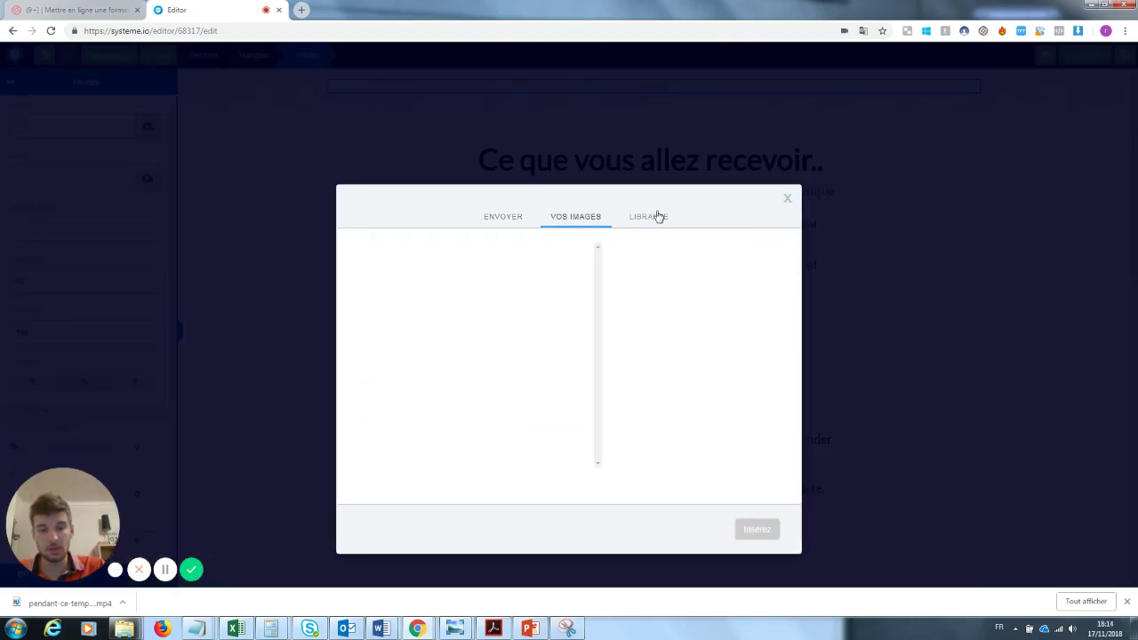
pyautogui.click(650, 220)
pyautogui.moveTo(601, 288); pyautogui.dragTo(597, 421)
pyautogui.click(533, 372)
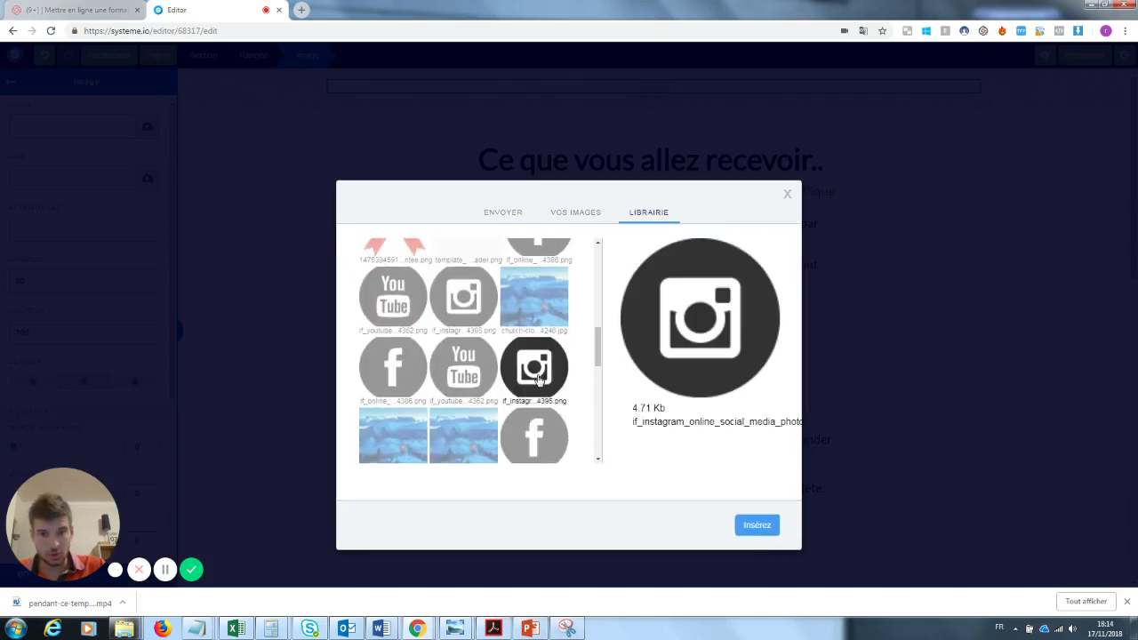
pyautogui.click(754, 529)
pyautogui.click(916, 165)
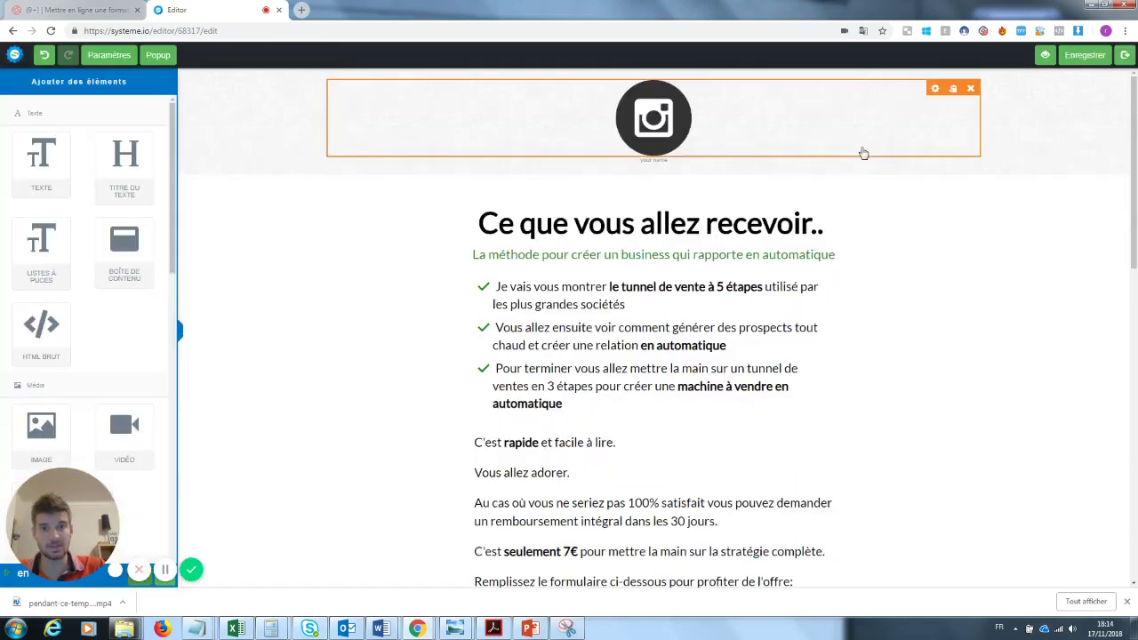
# Step: Change the "your name" text beneath the header image to "Insta Killer"
pyautogui.click(664, 161)
pyautogui.moveTo(667, 161); pyautogui.dragTo(635, 161)
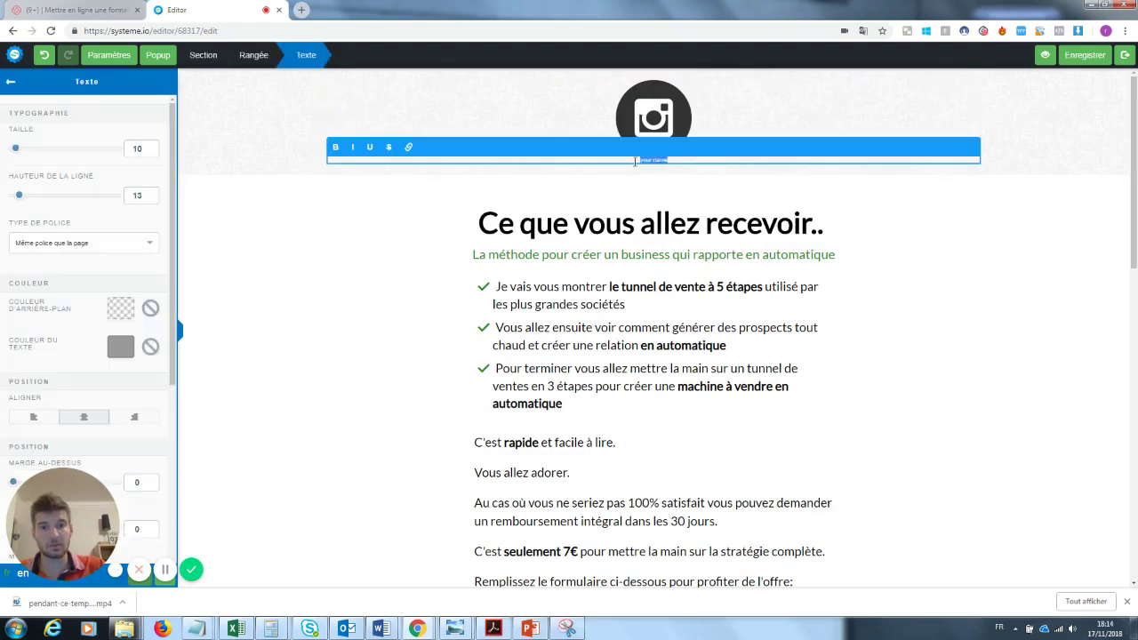
pyautogui.write('Insta Killer')
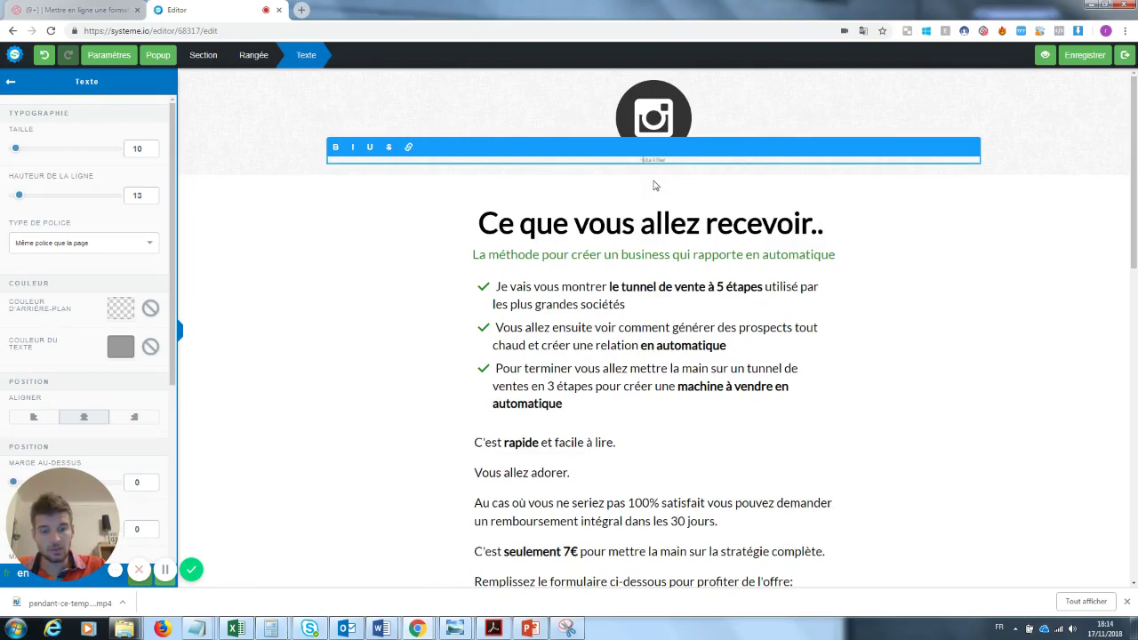
pyautogui.click(993, 301)
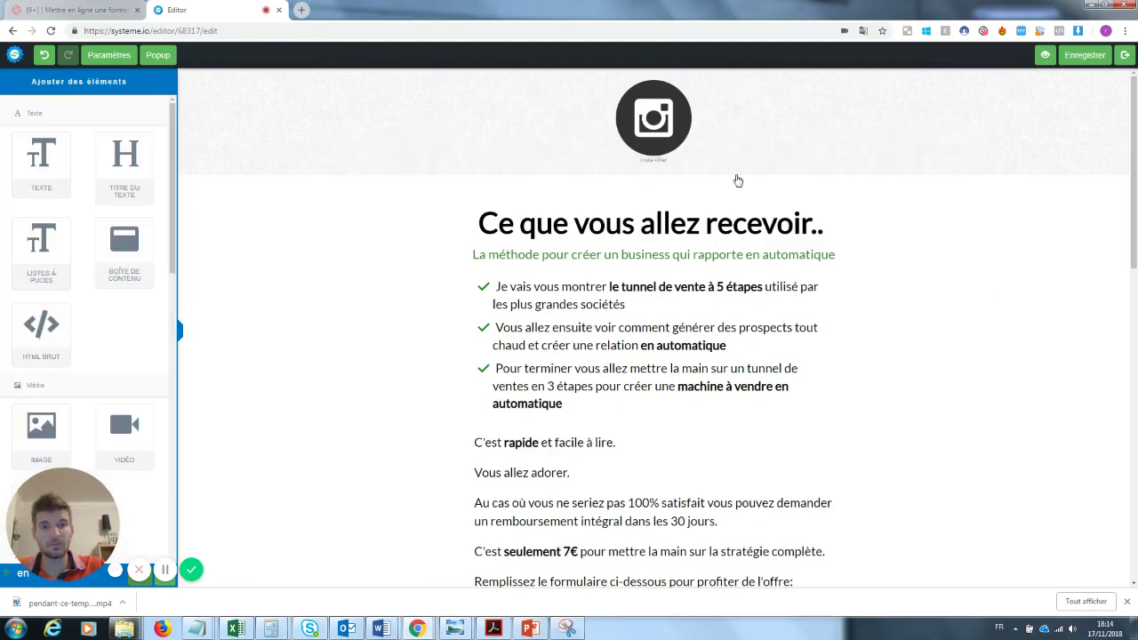
# Step: Add a text block above the "Ce que vous allez recevoir.." heading and an equal three-column row beneath that block
pyautogui.scroll(-6, 173, 215)
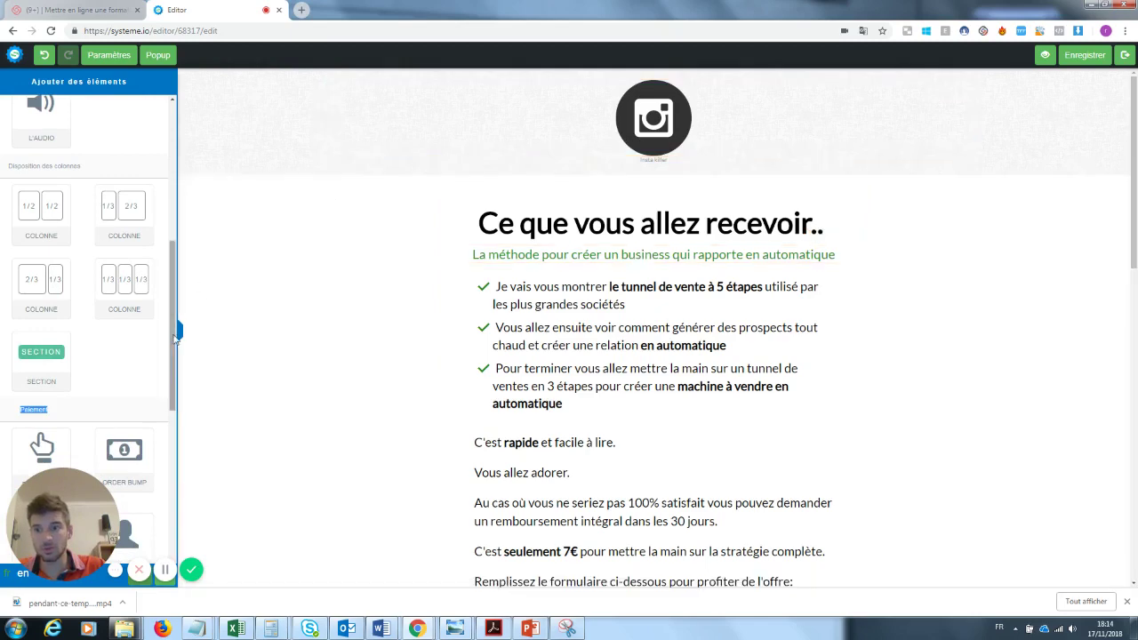
pyautogui.scroll(6, 173, 218)
pyautogui.moveTo(40, 162); pyautogui.dragTo(592, 182)
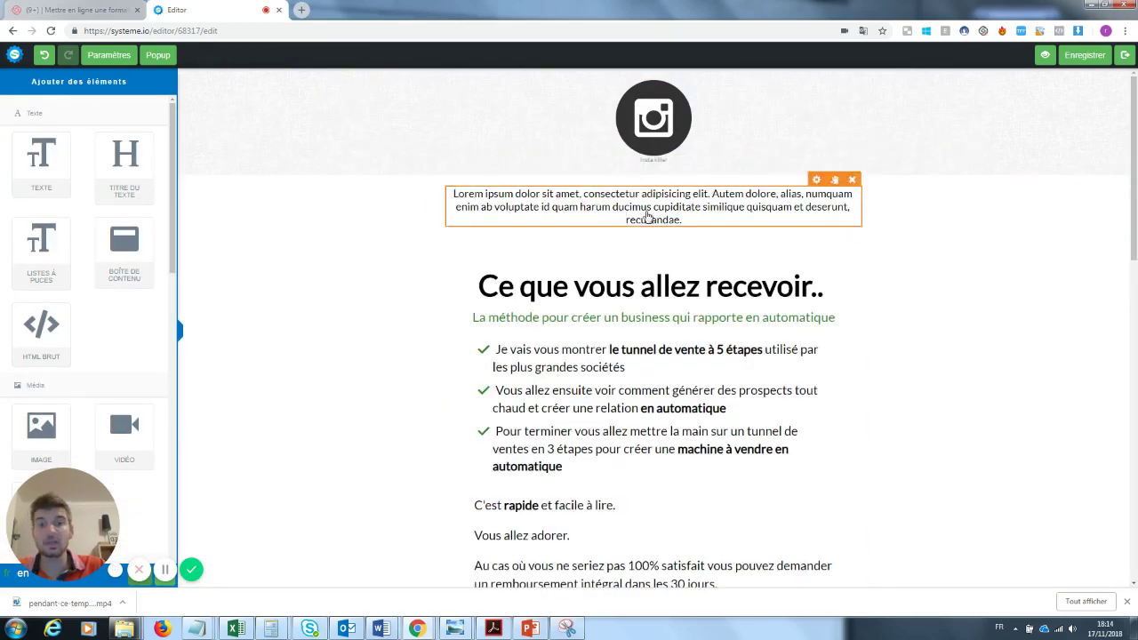
pyautogui.scroll(-4, 176, 242)
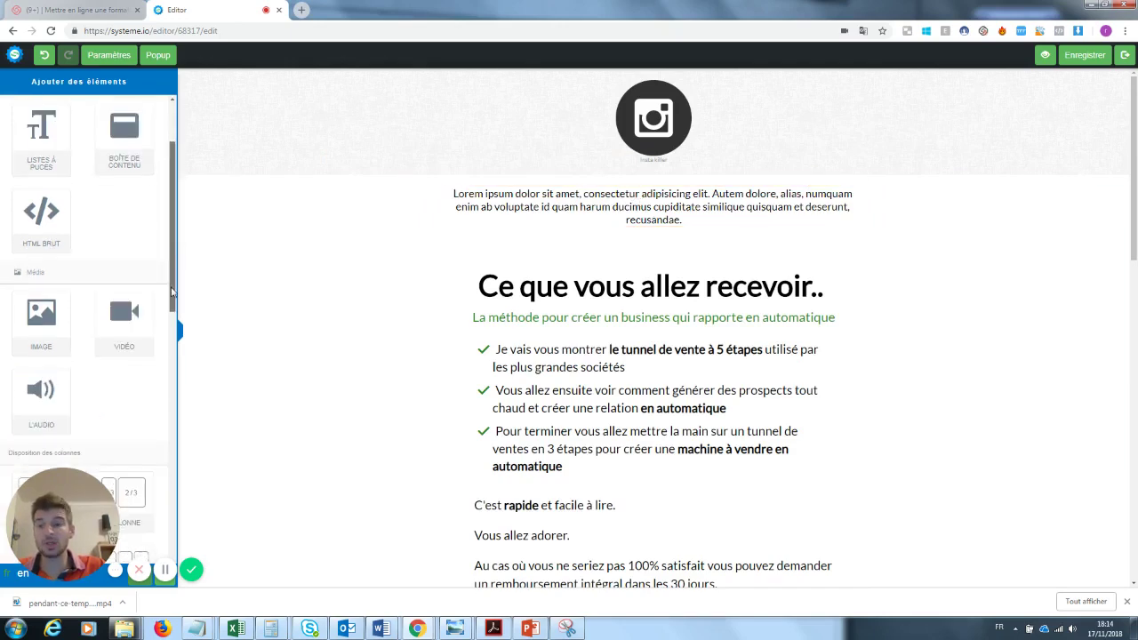
pyautogui.moveTo(124, 391); pyautogui.dragTo(516, 249)
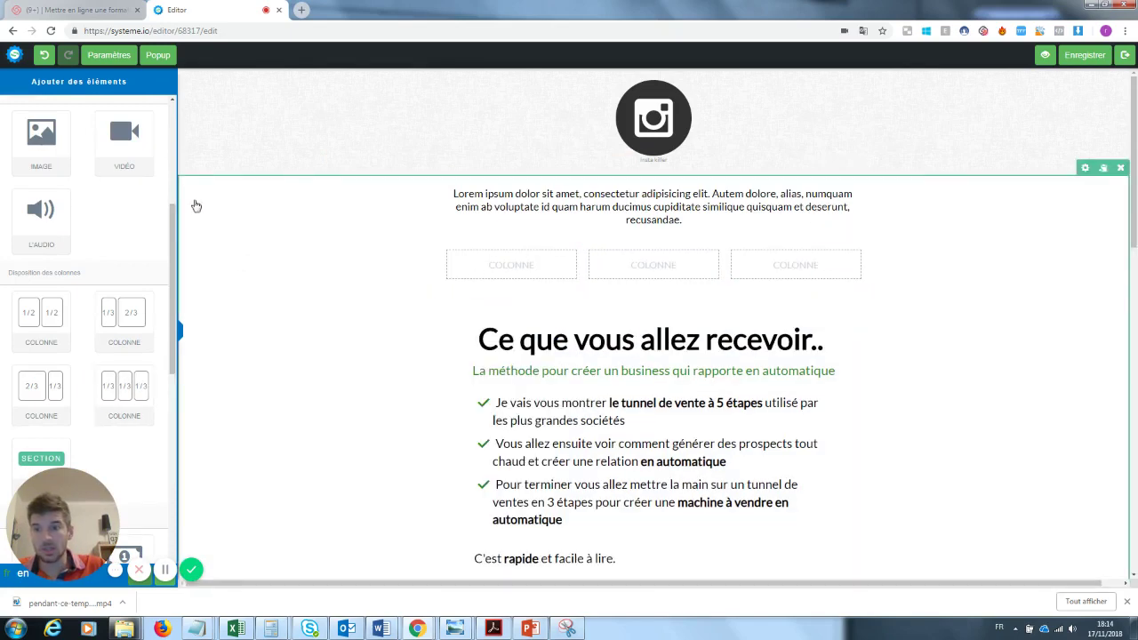
# Step: Add a bullet list to the first column and replace its sample items with "Hello"
pyautogui.scroll(3, 89, 267)
pyautogui.moveTo(144, 158); pyautogui.dragTo(536, 264)
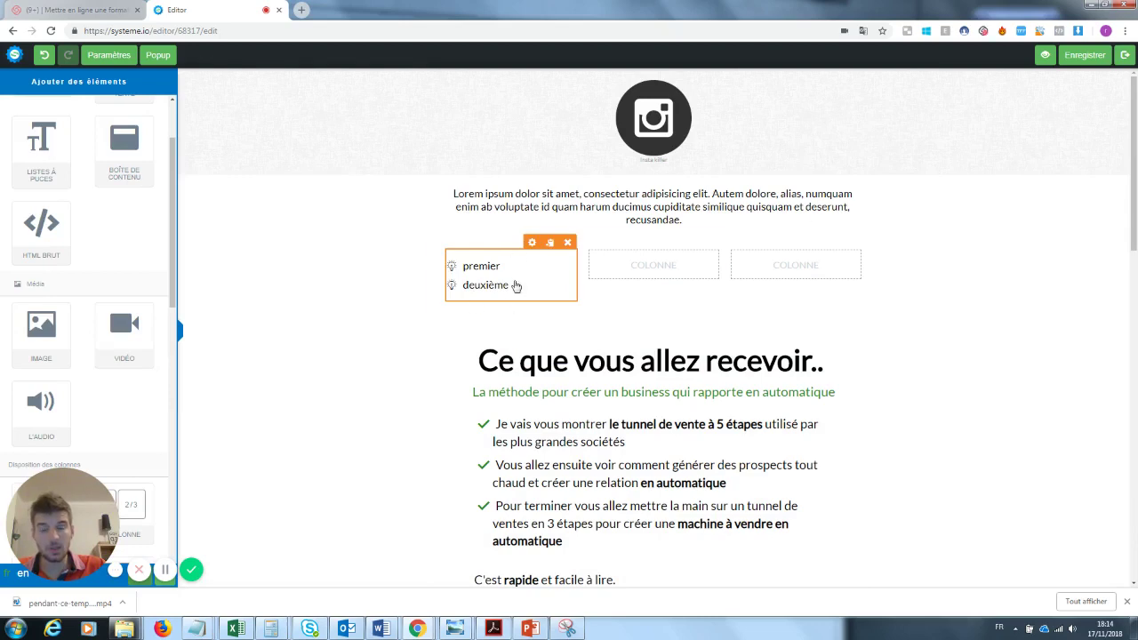
pyautogui.click(513, 289)
pyautogui.moveTo(513, 289); pyautogui.dragTo(452, 265)
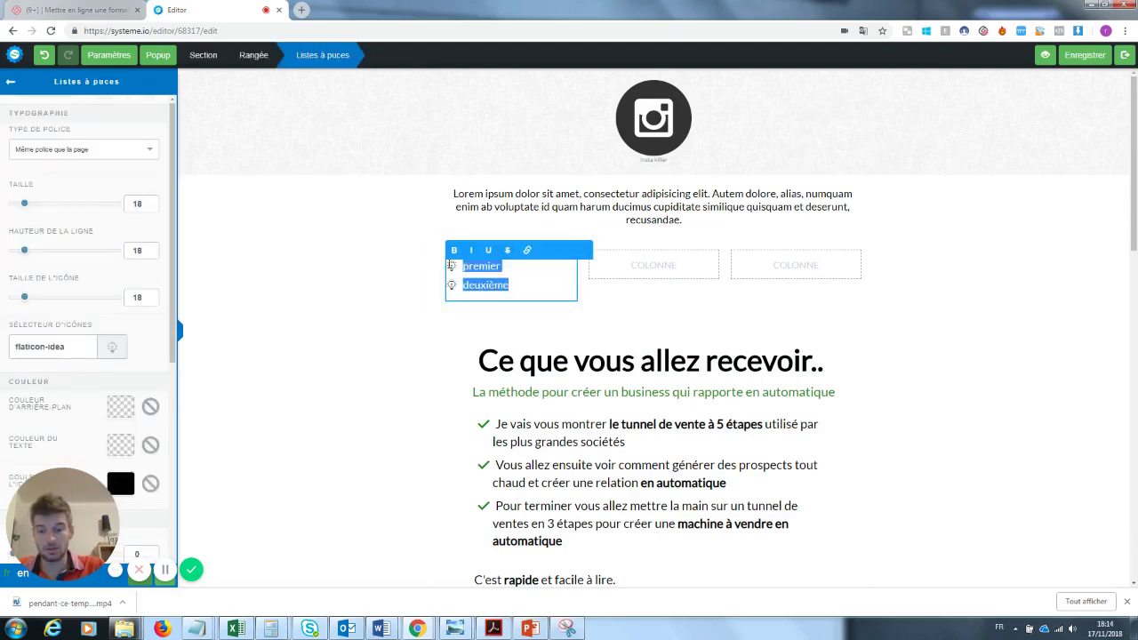
pyautogui.write('Hello')
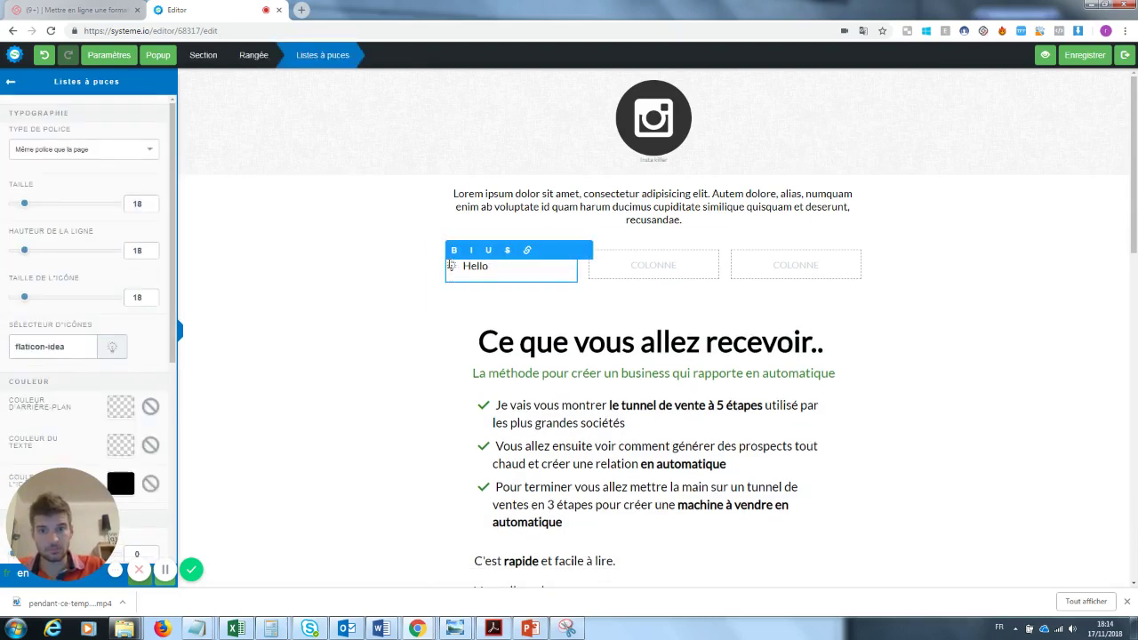
pyautogui.click(454, 343)
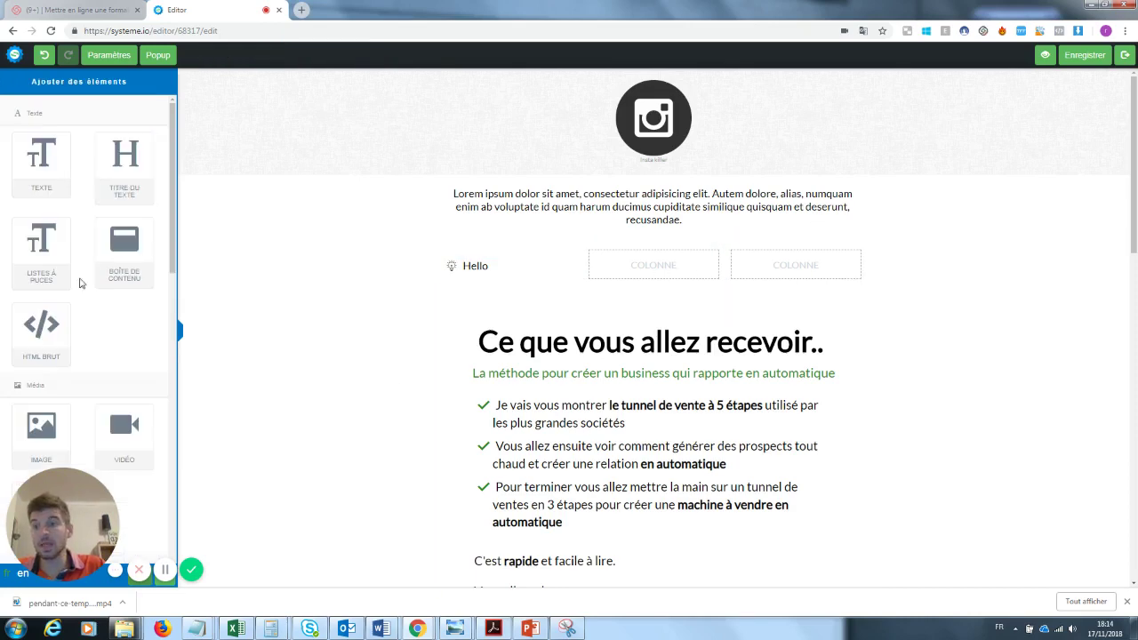
# Step: Insert a right-aligned image element above the three-column row and another image element in the middle column
pyautogui.moveTo(41, 430); pyautogui.dragTo(576, 236)
pyautogui.click(660, 385)
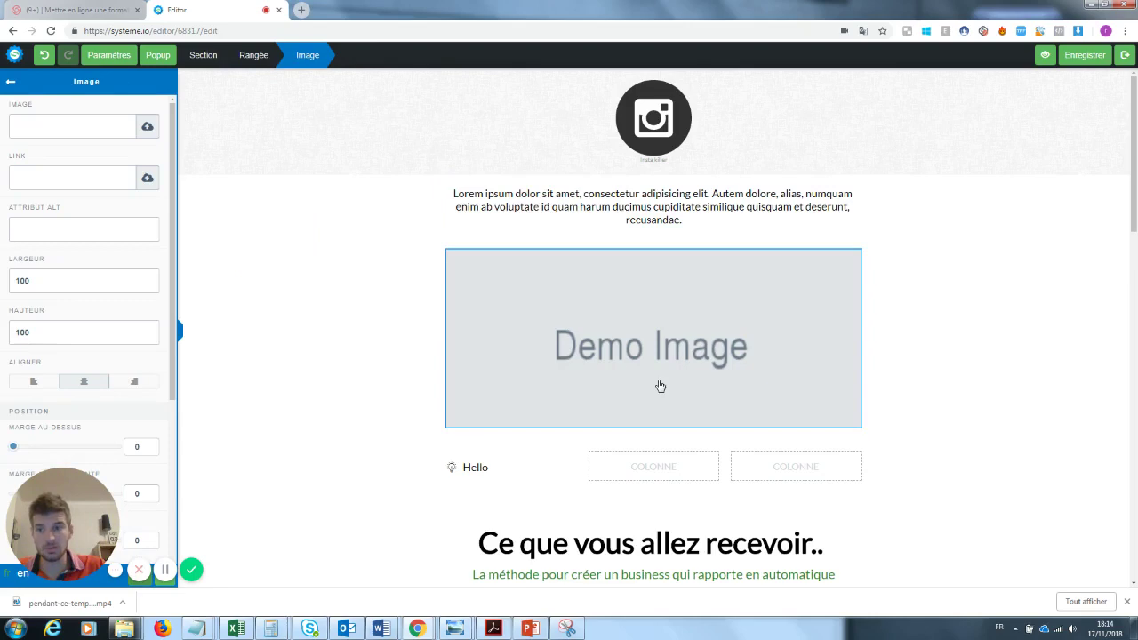
pyautogui.click(38, 387)
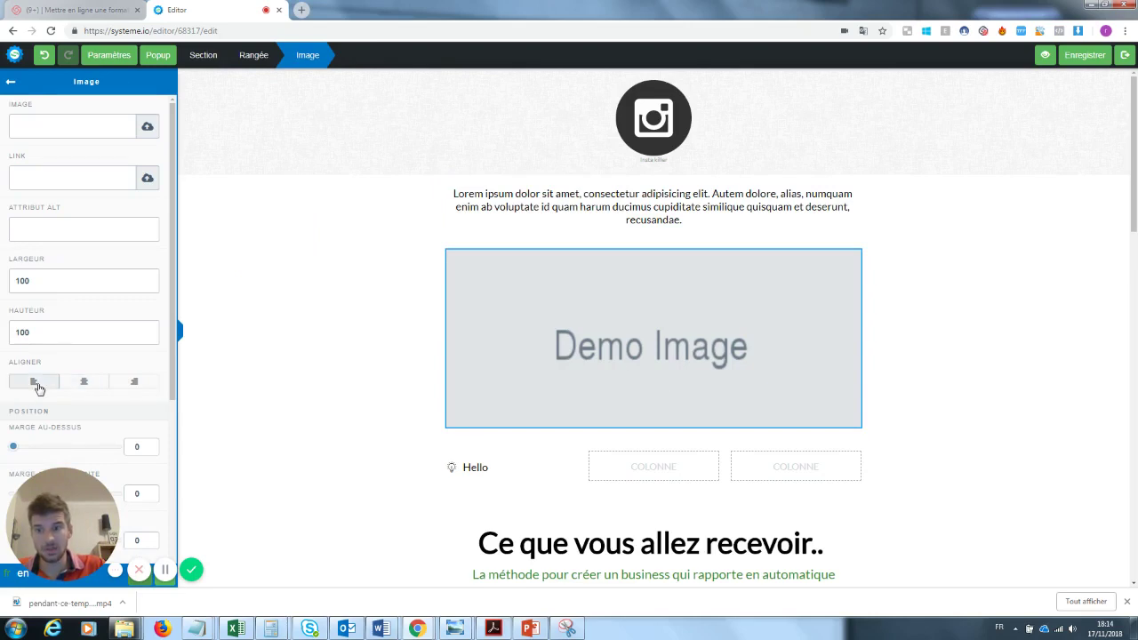
pyautogui.click(142, 386)
pyautogui.click(615, 392)
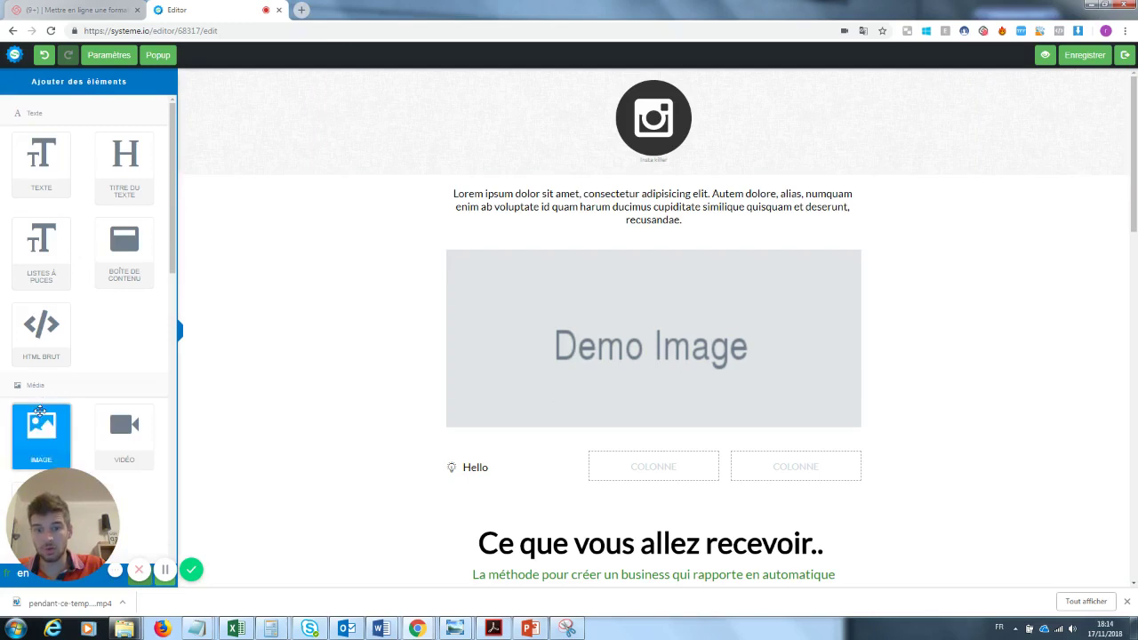
pyautogui.moveTo(40, 410); pyautogui.dragTo(632, 469)
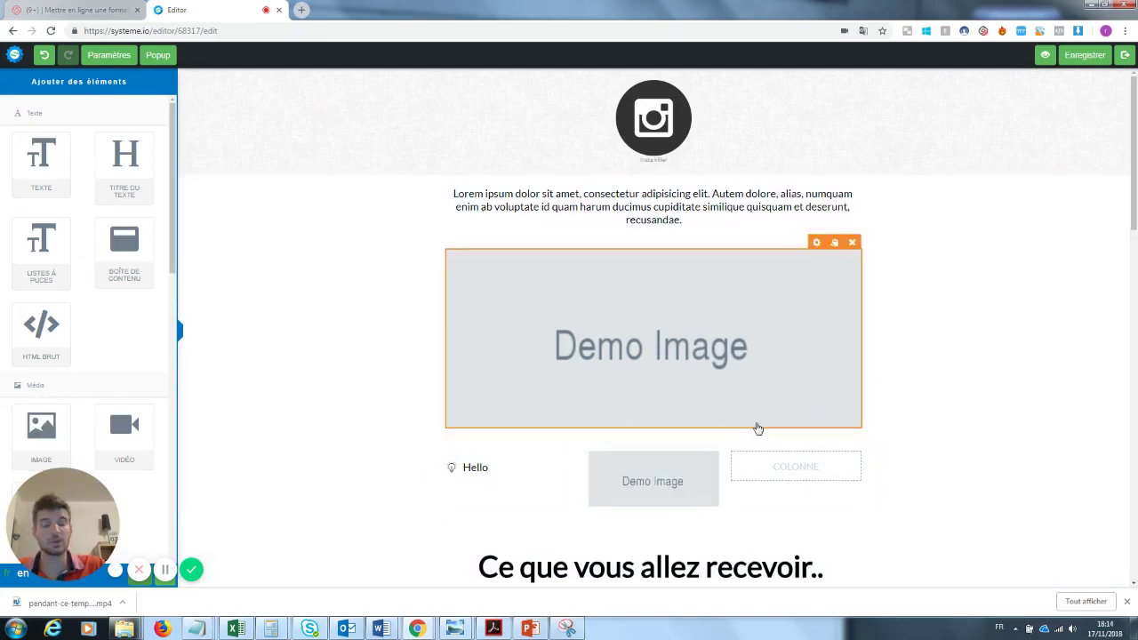
# Step: Review the edited order page, save it and exit the page editor
pyautogui.moveTo(1135, 198); pyautogui.dragTo(1136, 305)
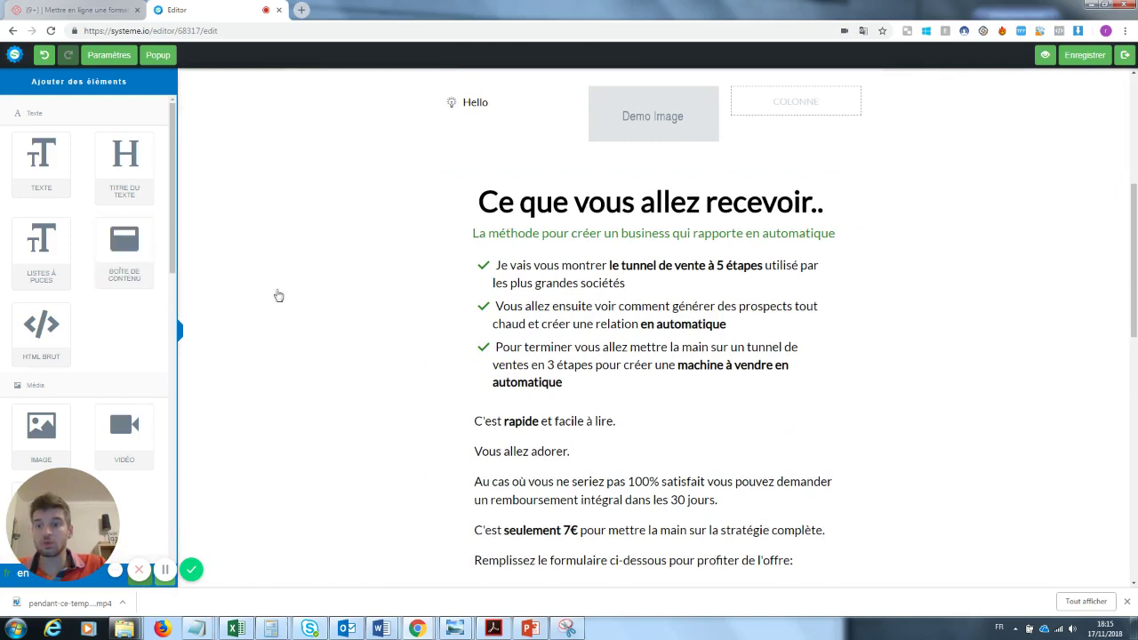
pyautogui.moveTo(1136, 272); pyautogui.dragTo(1136, 143)
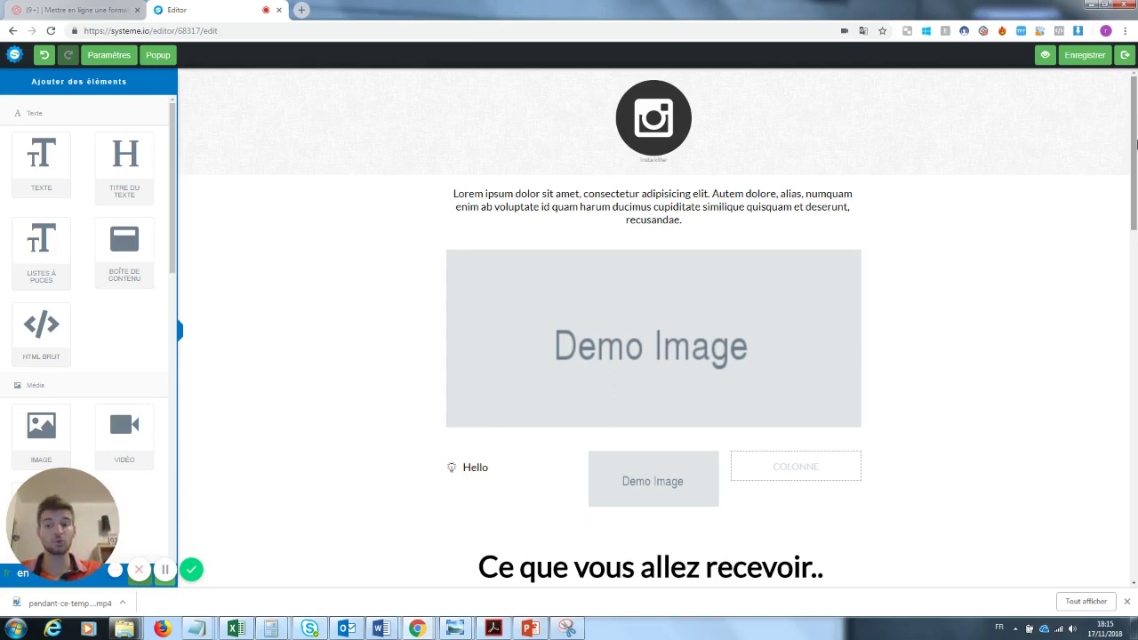
pyautogui.moveTo(1135, 143); pyautogui.dragTo(1136, 401)
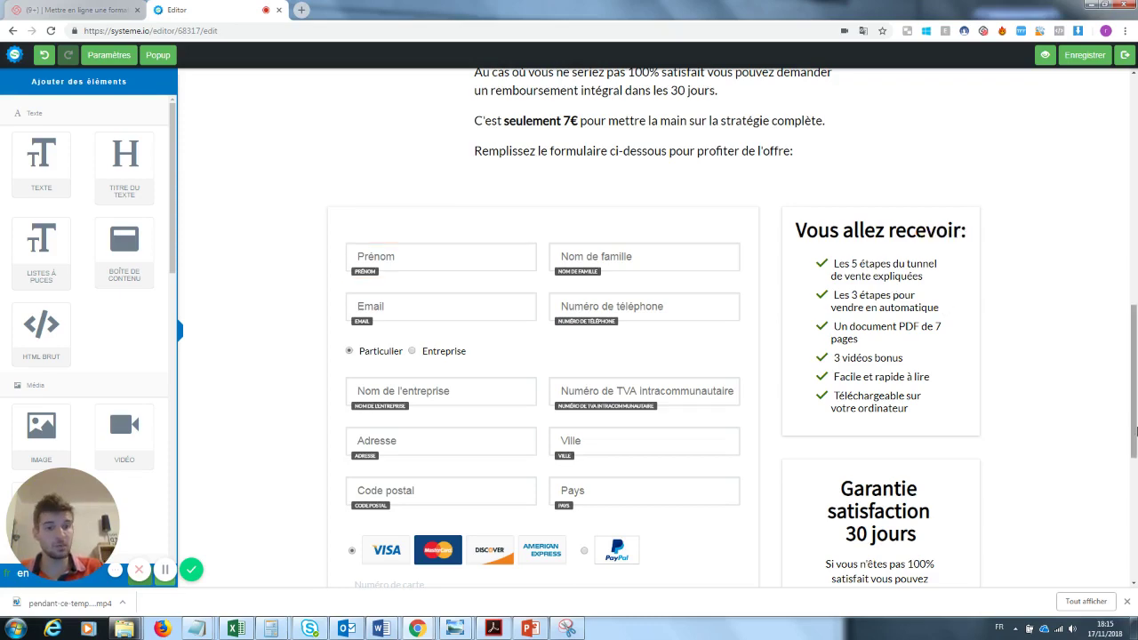
pyautogui.moveTo(1134, 430); pyautogui.dragTo(1133, 270)
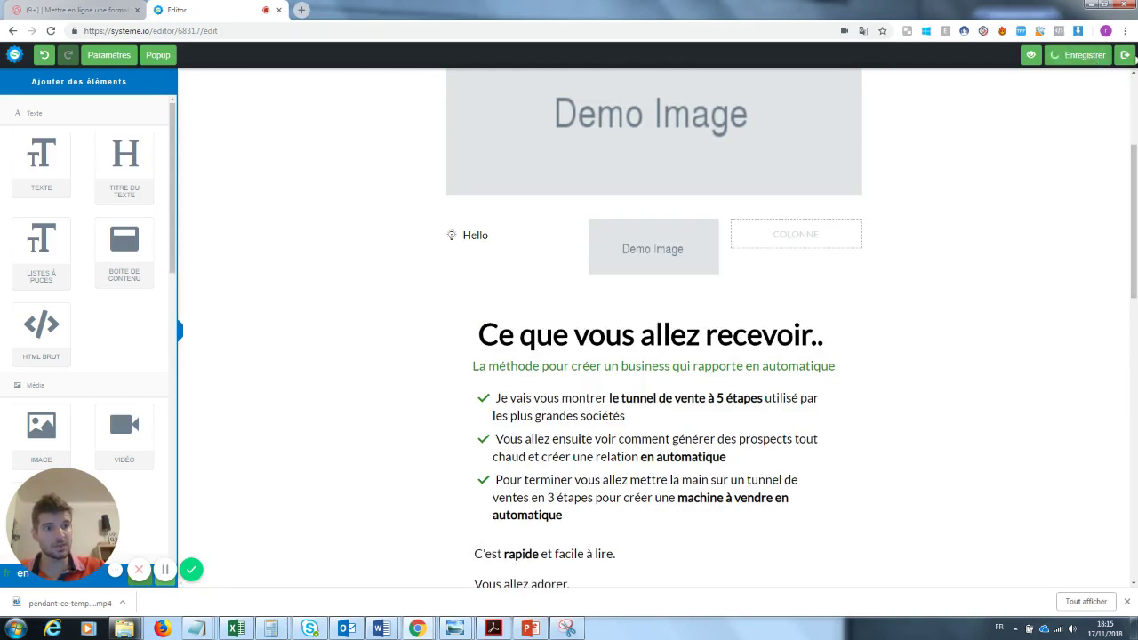
pyautogui.click(1125, 54)
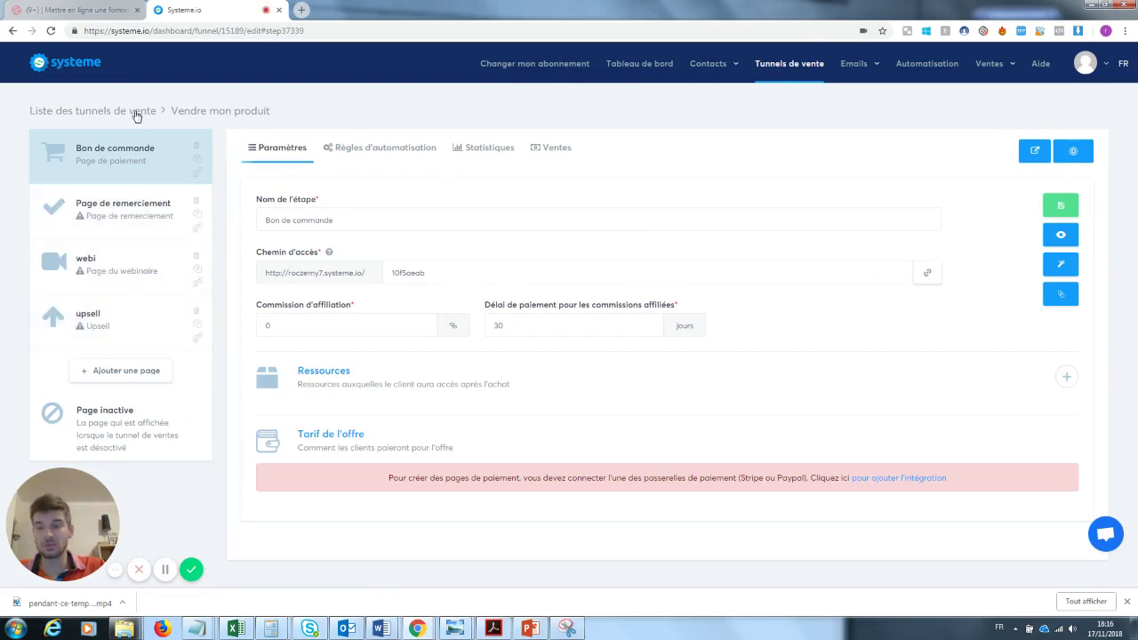
# Step: Add a new funnel page named "contenu" with the type Page de vente and save it
pyautogui.click(139, 376)
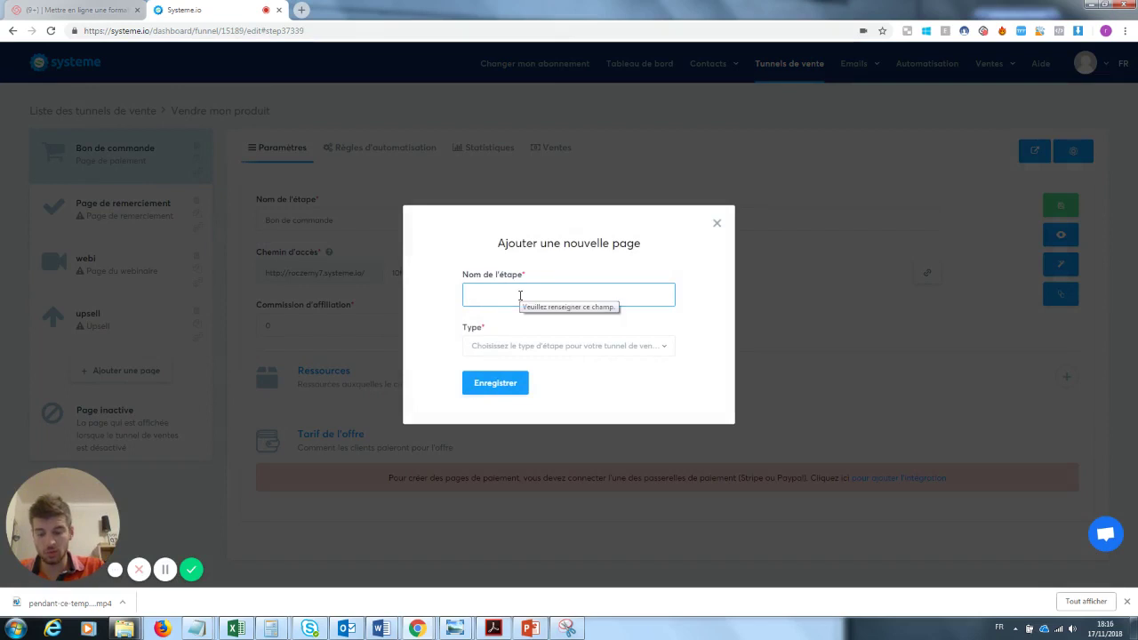
pyautogui.write('cont')
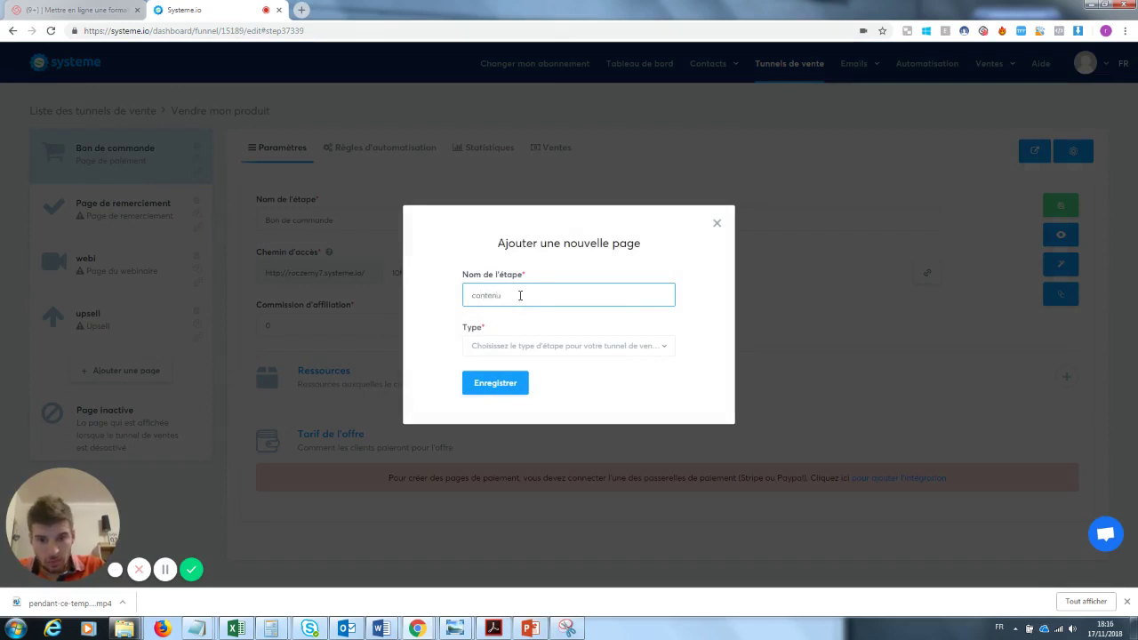
pyautogui.write('enu')
pyautogui.click(524, 349)
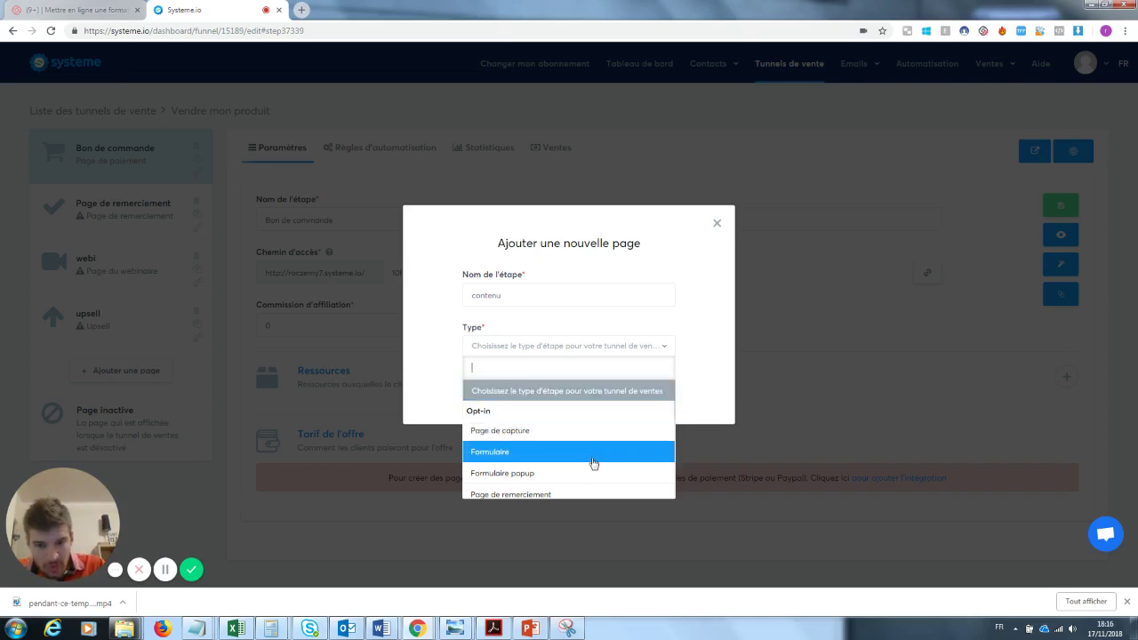
pyautogui.press('Down')
pyautogui.press('Down')
pyautogui.press('Down')
pyautogui.press('Down')
pyautogui.press('Down')
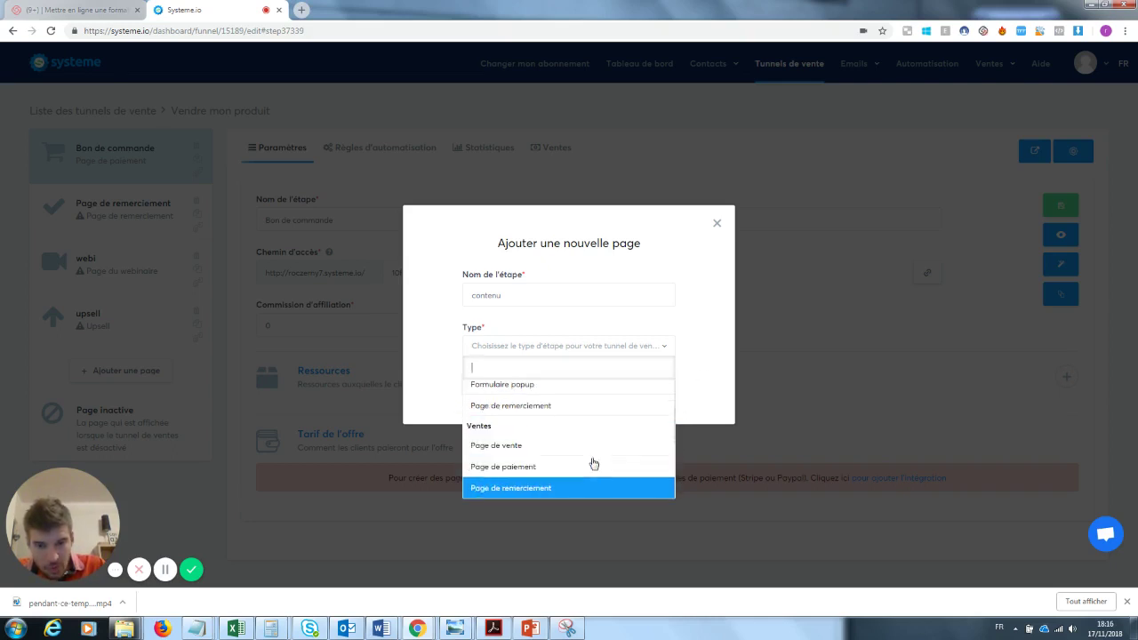
pyautogui.press('Up')
pyautogui.press('Up')
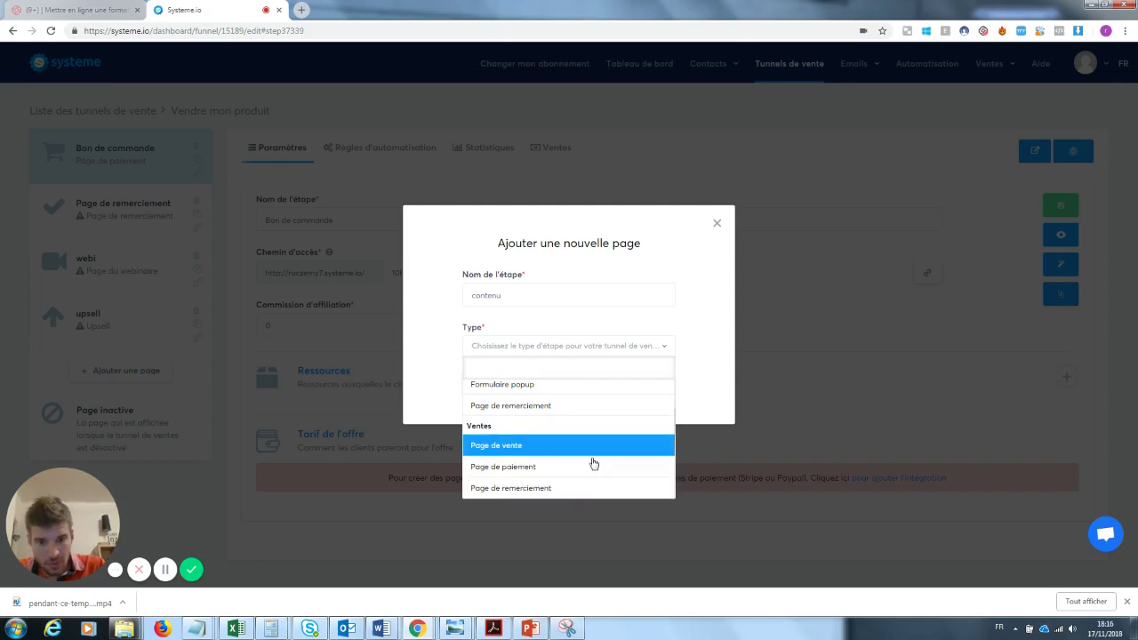
pyautogui.click(536, 449)
pyautogui.click(504, 389)
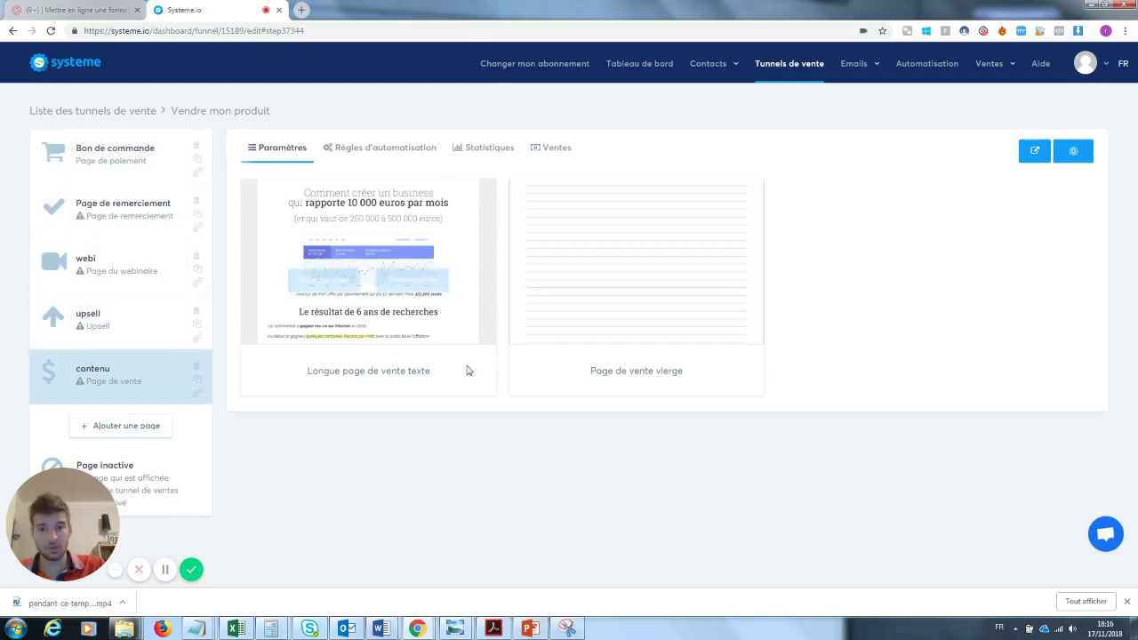
# Step: Add an "Envoyer un email" action to the Nouvelle vente automation rule of the Bon de commande page
pyautogui.moveTo(335, 336)
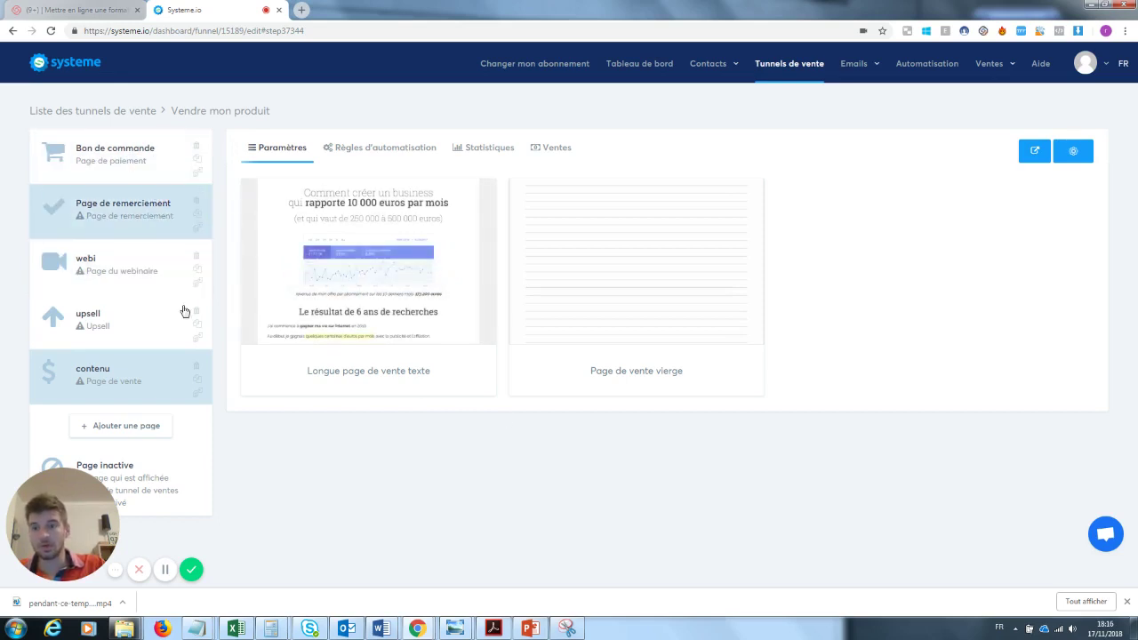
pyautogui.click(114, 159)
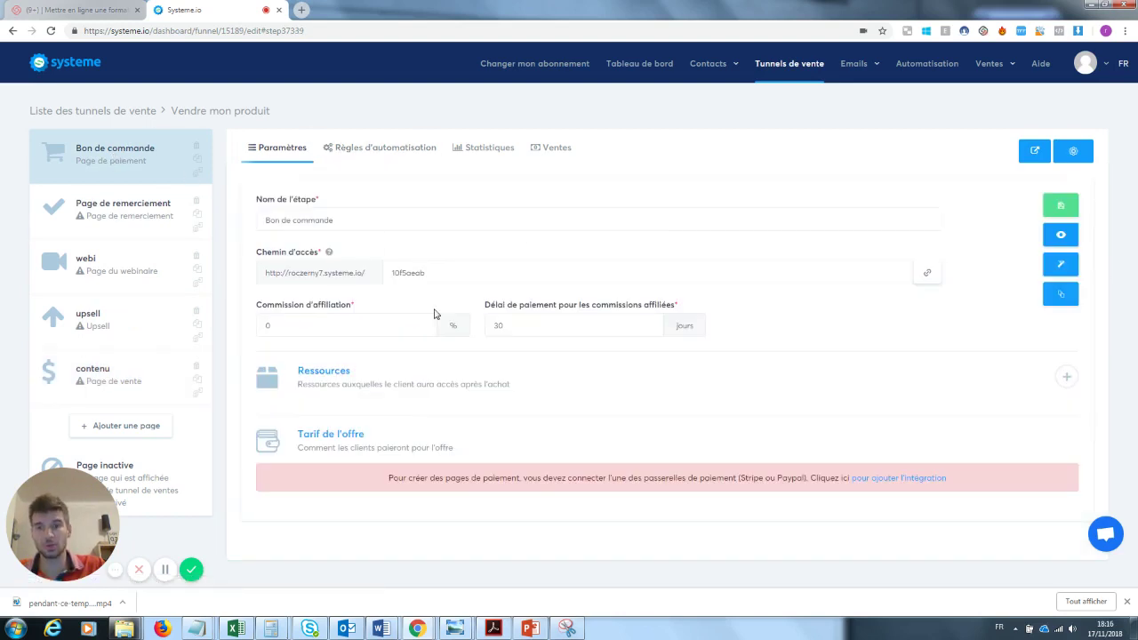
pyautogui.click(392, 150)
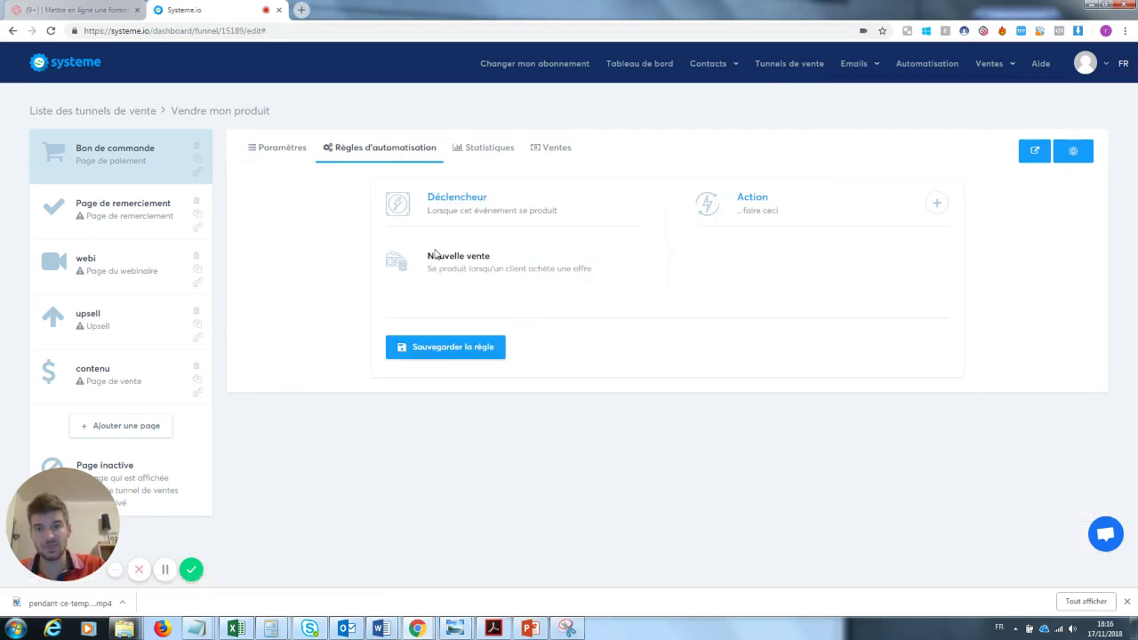
pyautogui.click(937, 203)
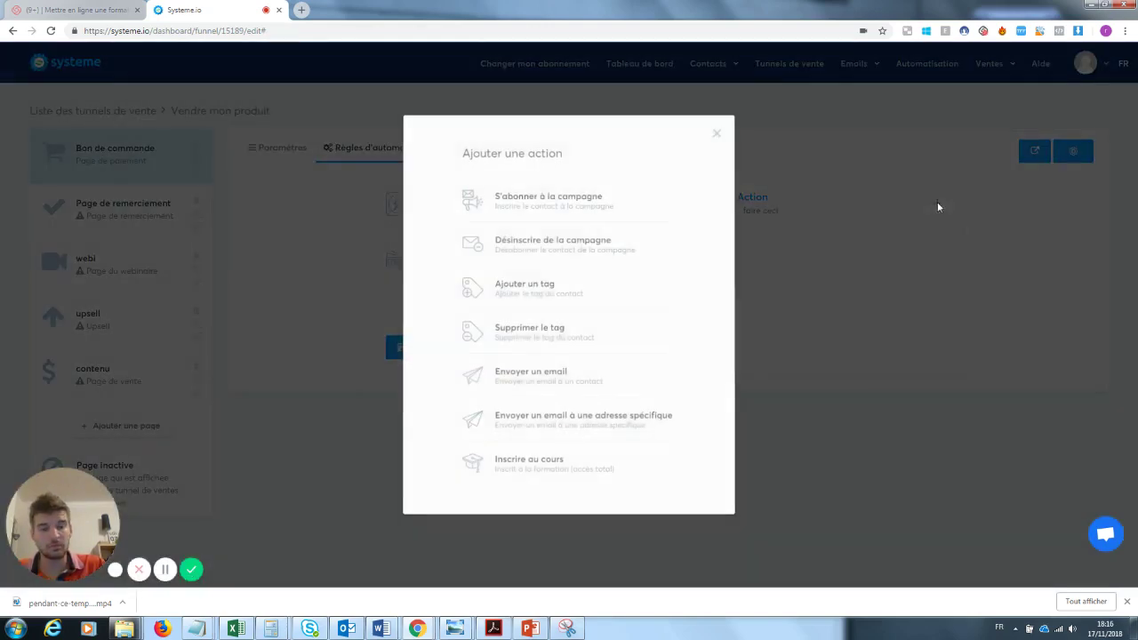
pyautogui.click(551, 375)
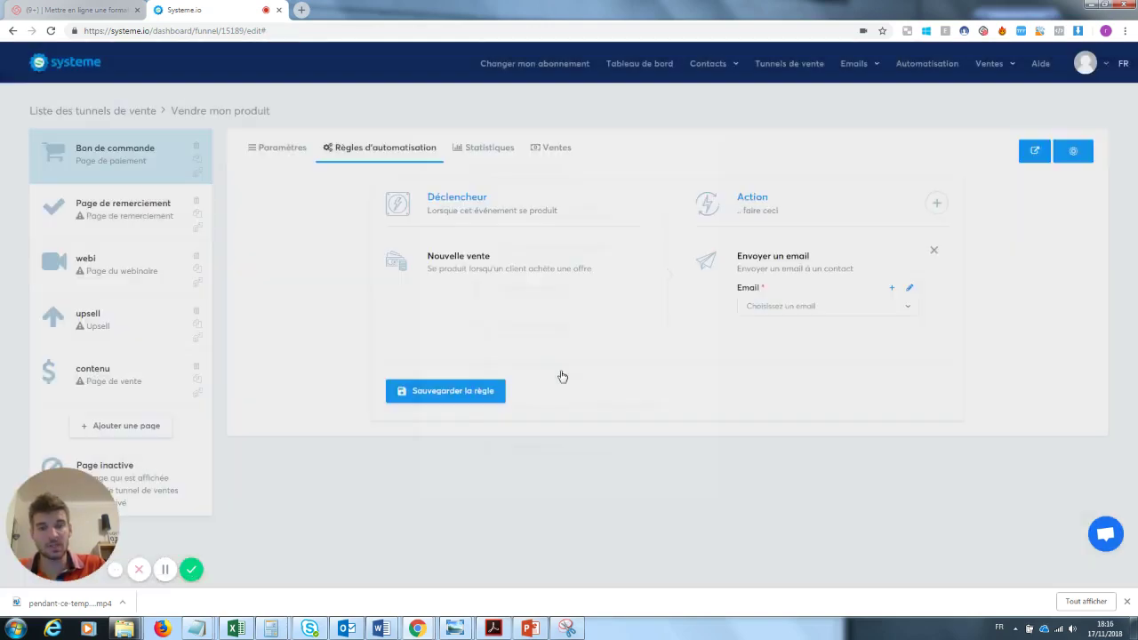
# Step: Look at the editor for the email to send and the list of available automation actions, closing both without changes
pyautogui.click(910, 287)
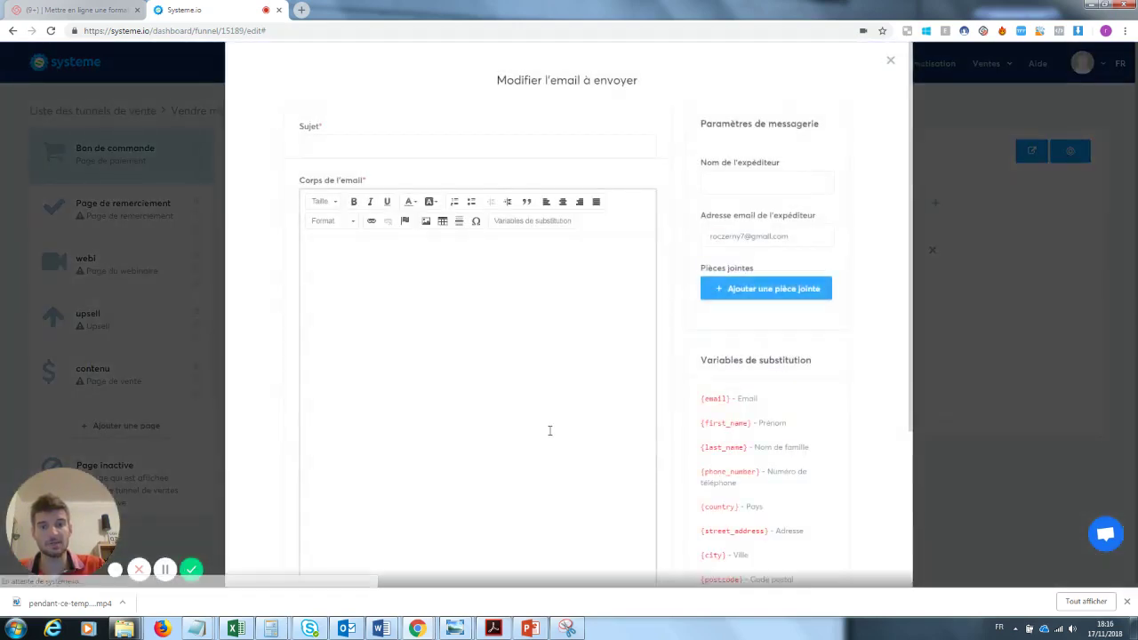
pyautogui.click(890, 60)
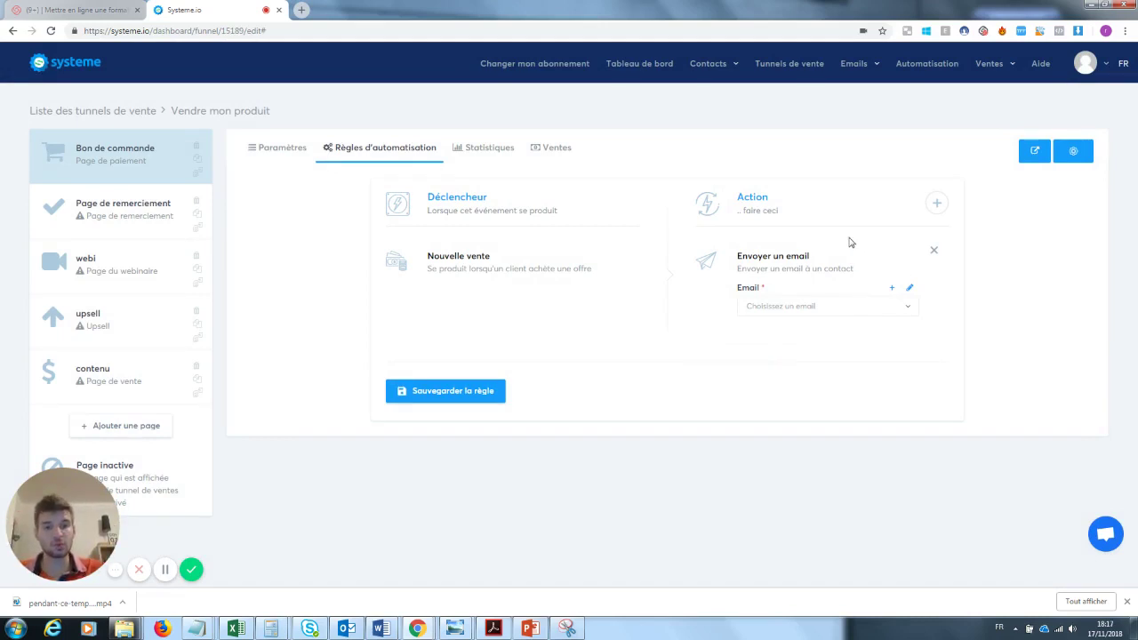
pyautogui.click(936, 204)
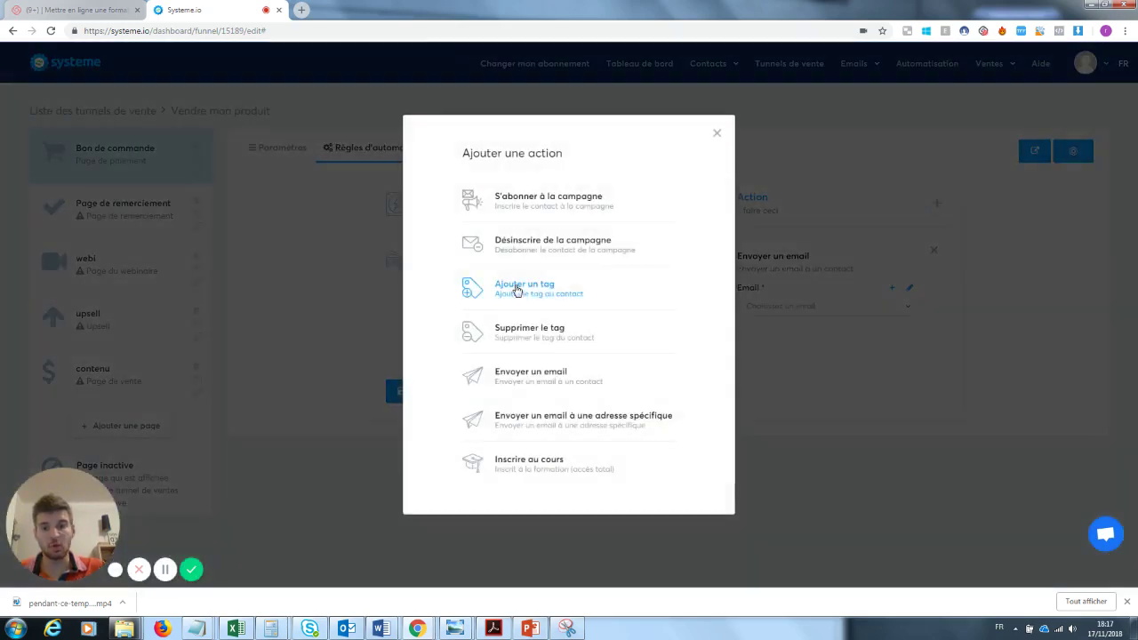
pyautogui.click(717, 134)
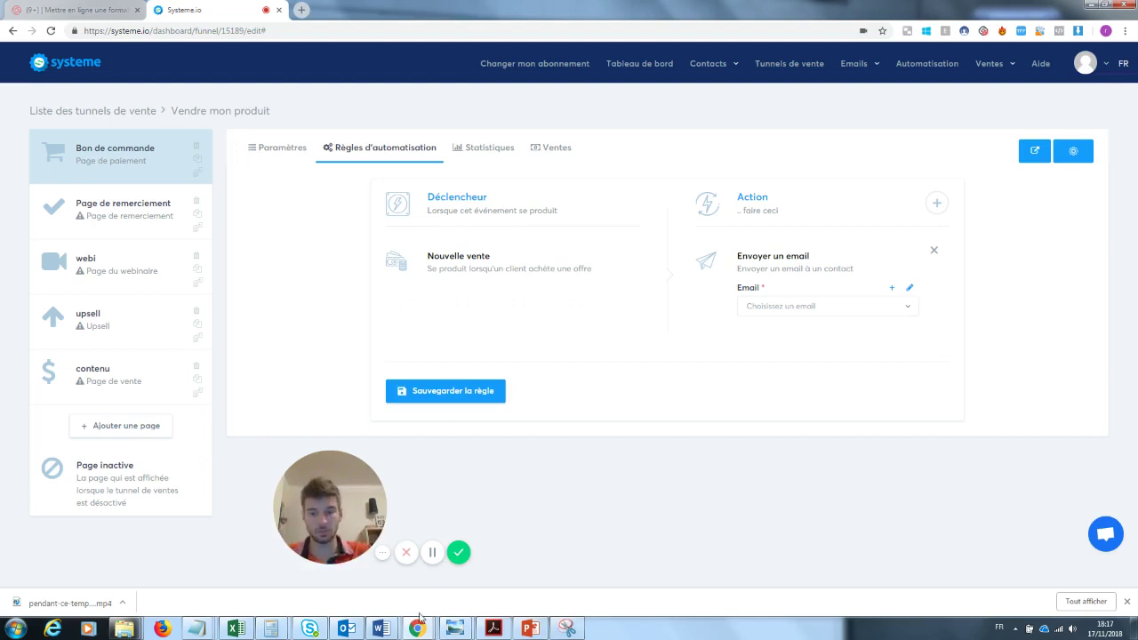
# Step: Switch to the other browser window showing the Tableau de bord and restore it to a smaller, floating size
pyautogui.moveTo(416, 626)
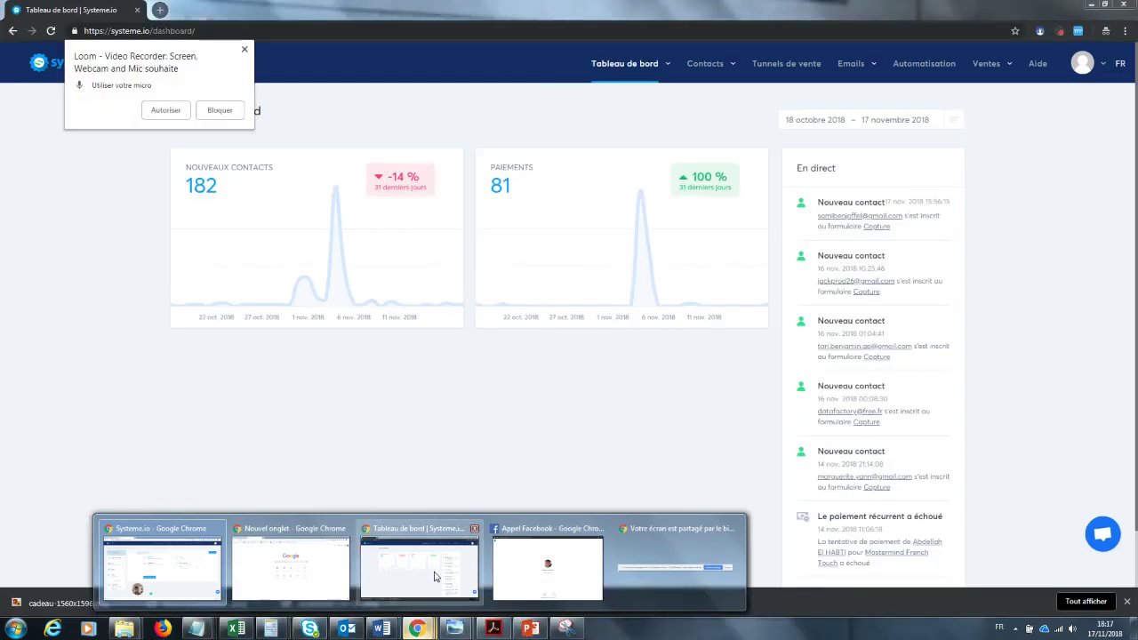
pyautogui.click(435, 577)
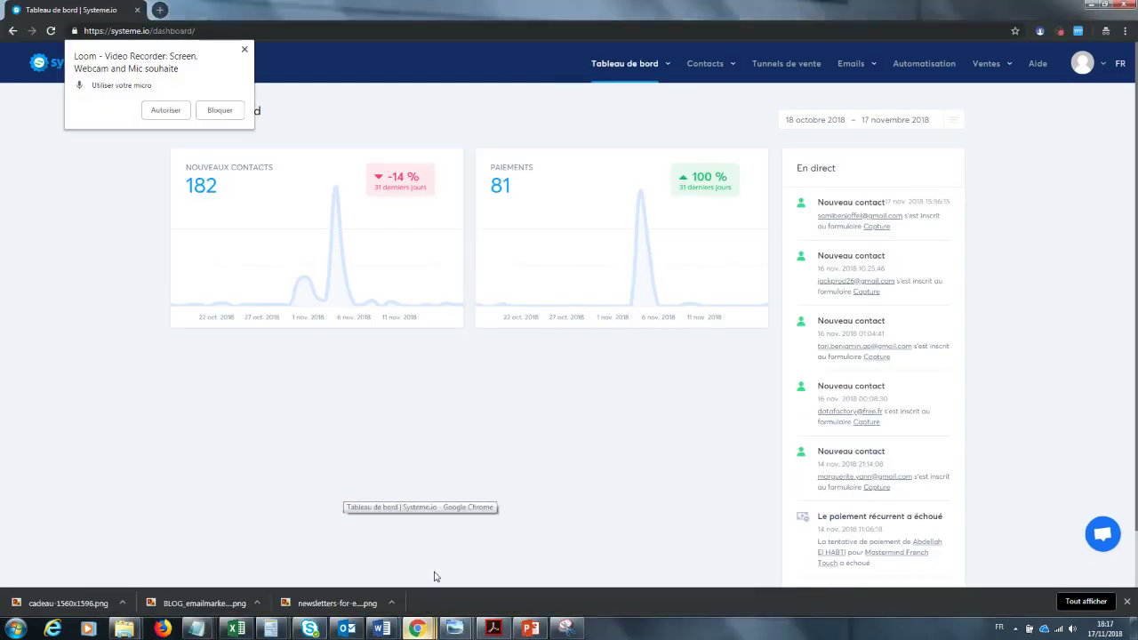
pyautogui.click(1105, 6)
pyautogui.moveTo(557, 237); pyautogui.dragTo(784, 82)
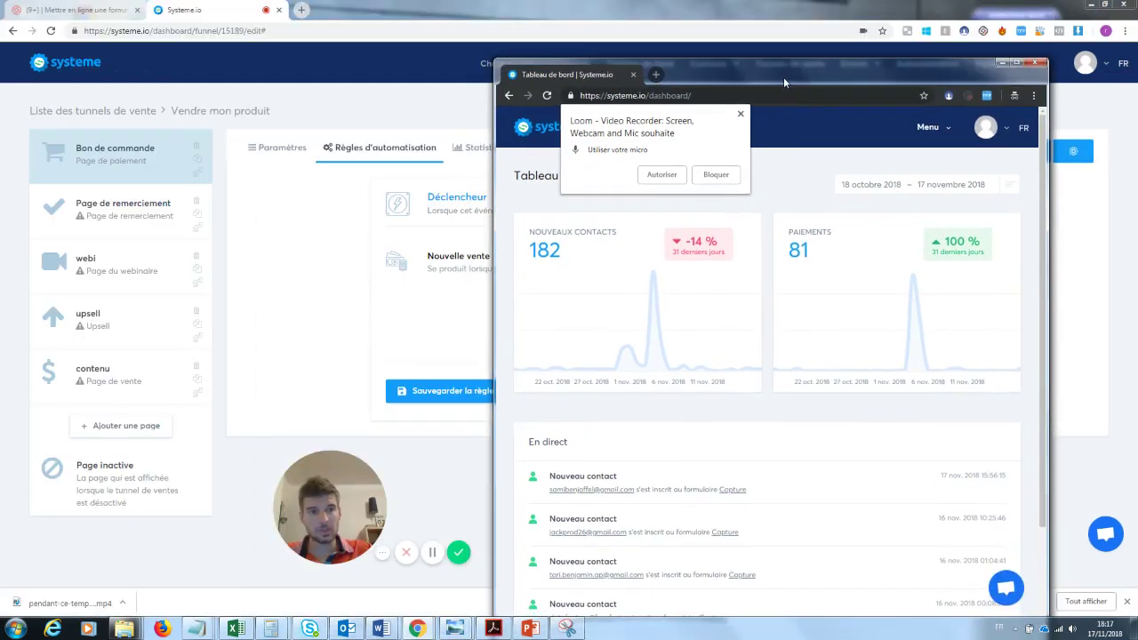
pyautogui.moveTo(329, 485); pyautogui.dragTo(60, 317)
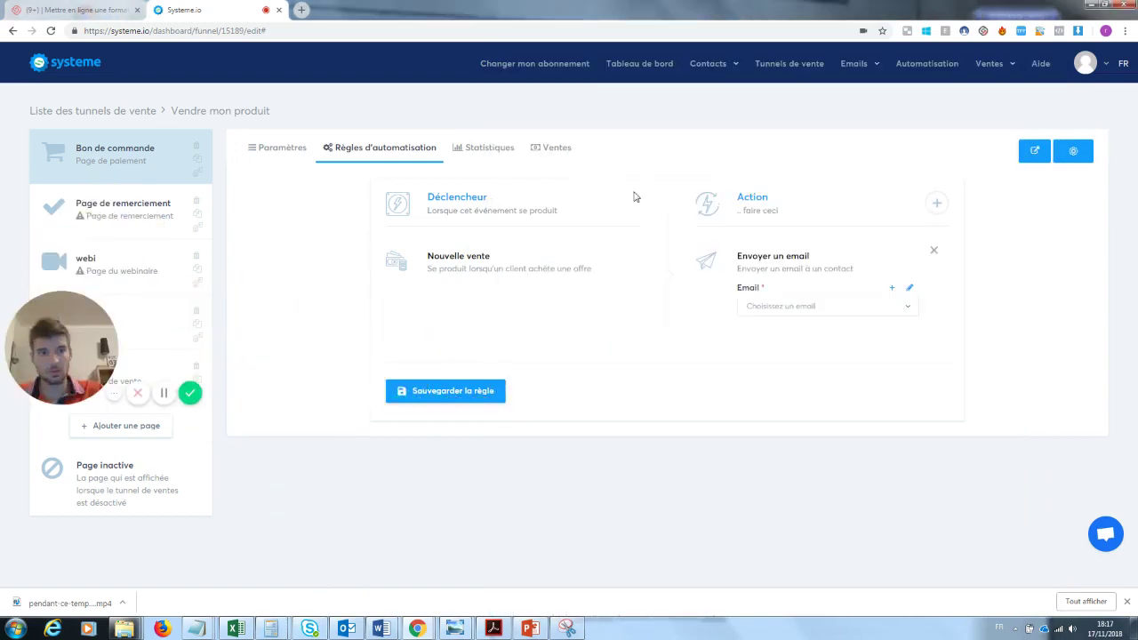
# Step: Snap the funnel window to half the screen and widen the Tableau de bord window so it covers most of the screen
pyautogui.click(1104, 6)
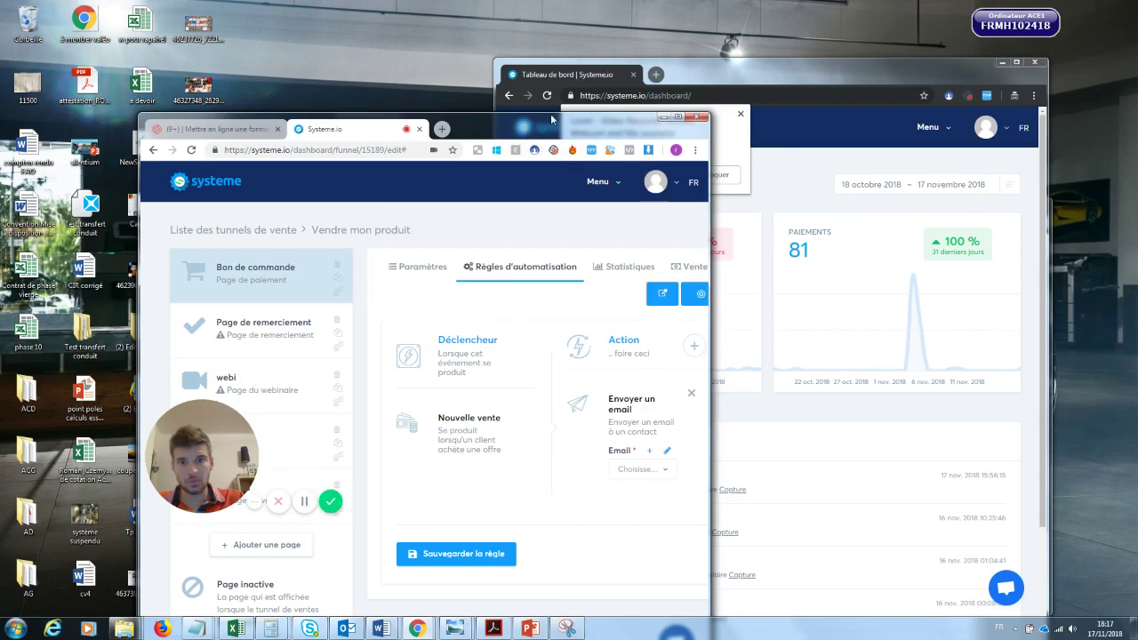
pyautogui.press('super+Left')
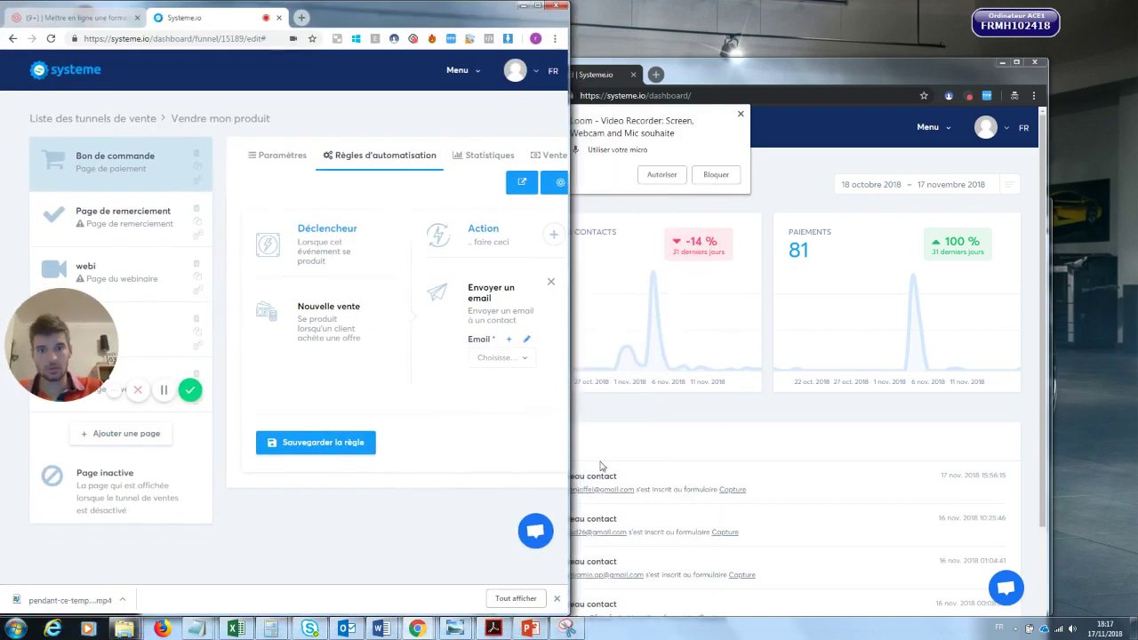
pyautogui.click(717, 409)
pyautogui.moveTo(852, 62); pyautogui.dragTo(967, 23)
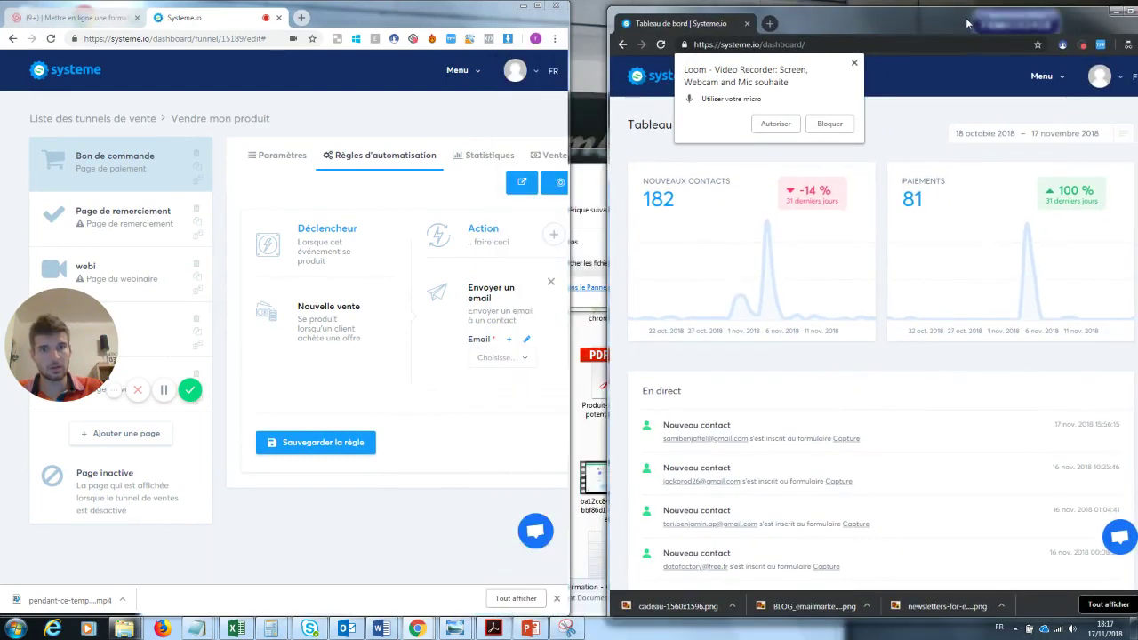
pyautogui.moveTo(610, 241); pyautogui.dragTo(143, 338)
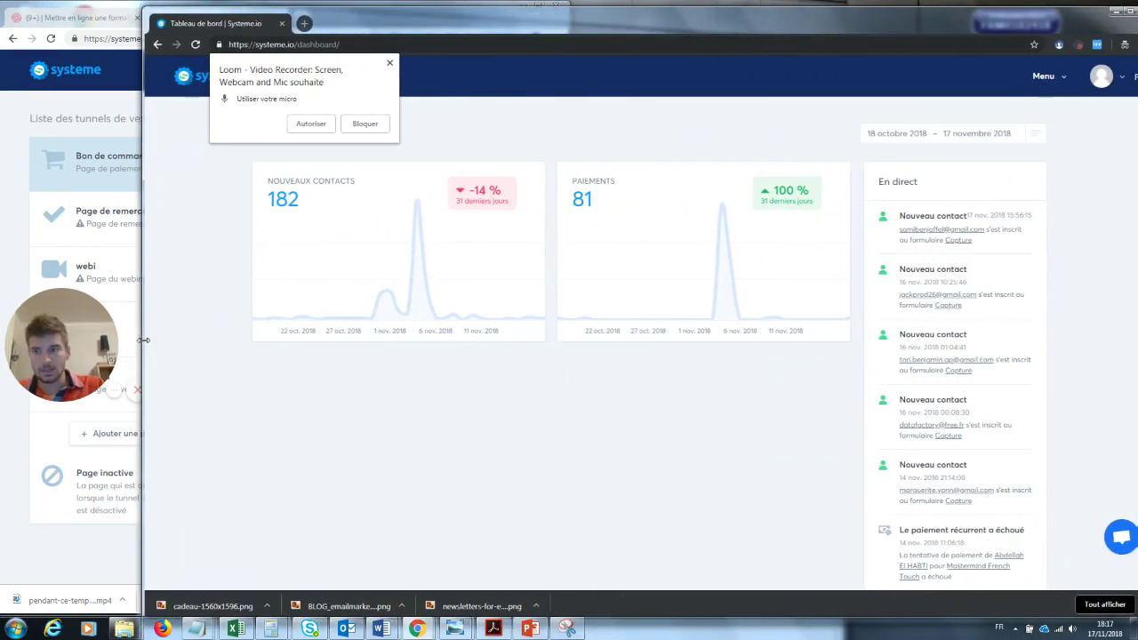
# Step: Open the Mastermind funnel from the list of sales funnels
pyautogui.click(817, 80)
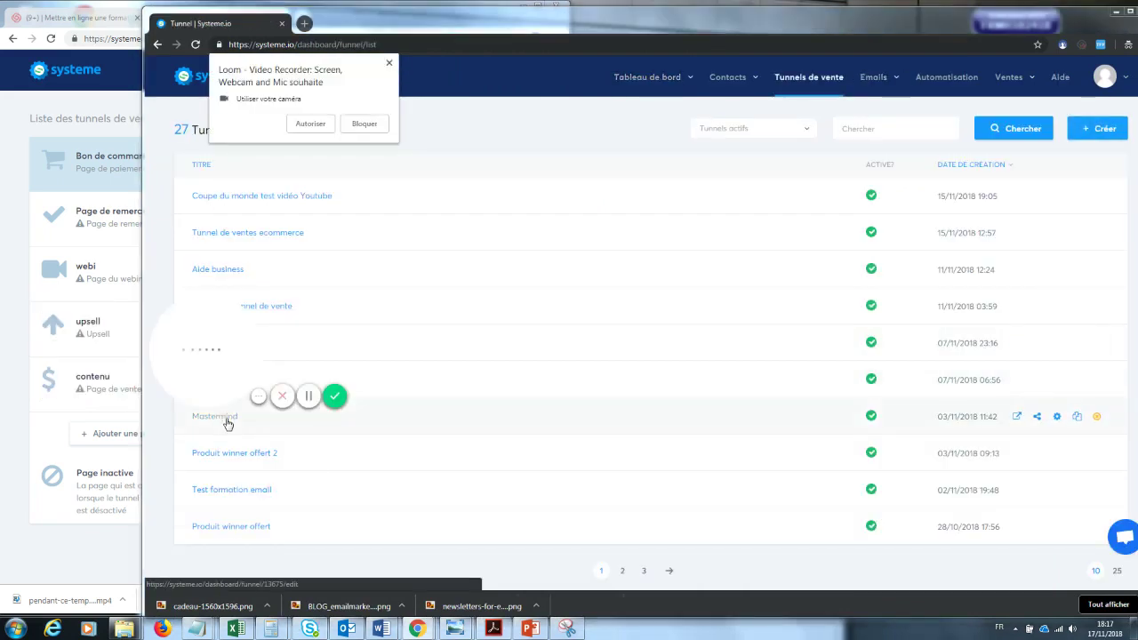
pyautogui.click(321, 124)
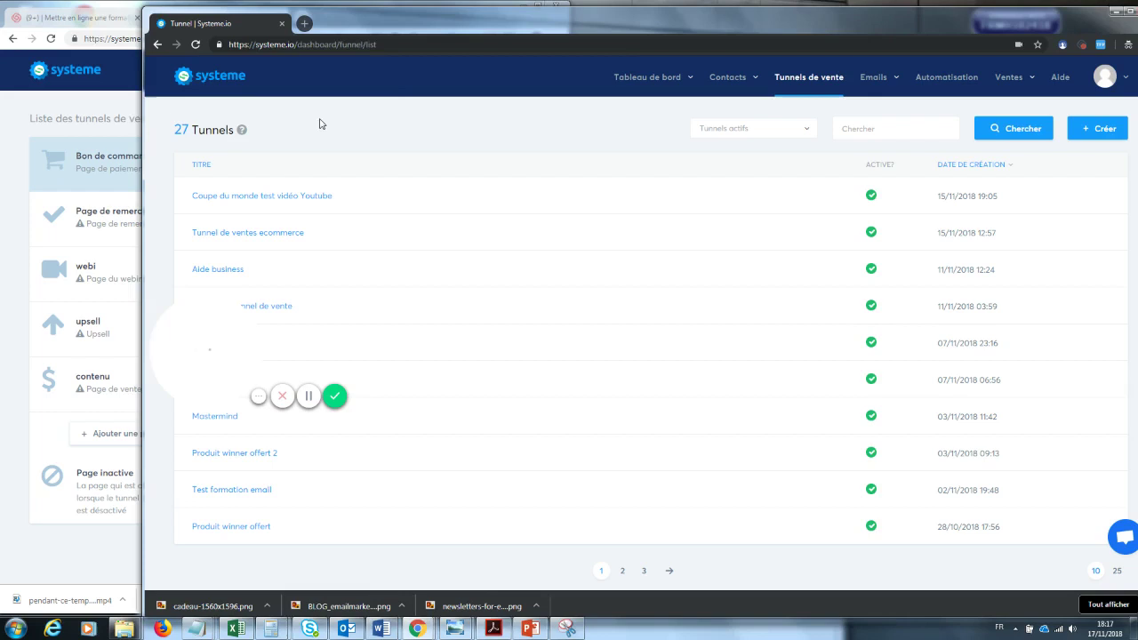
pyautogui.click(227, 415)
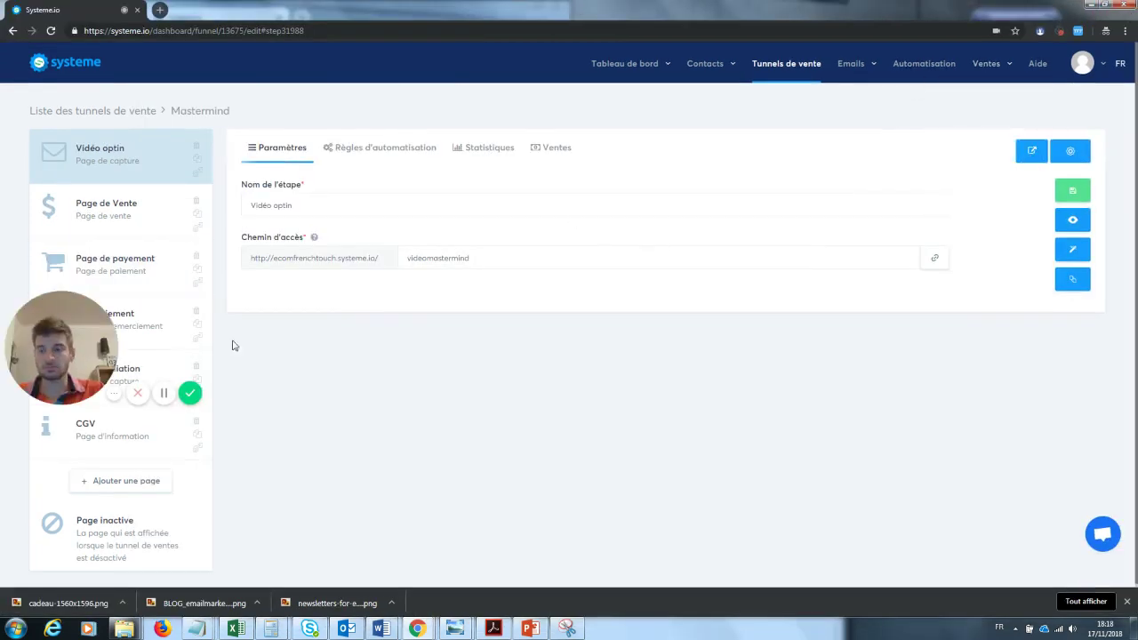
pyautogui.moveTo(80, 341)
pyautogui.moveTo(80, 342); pyautogui.dragTo(475, 392)
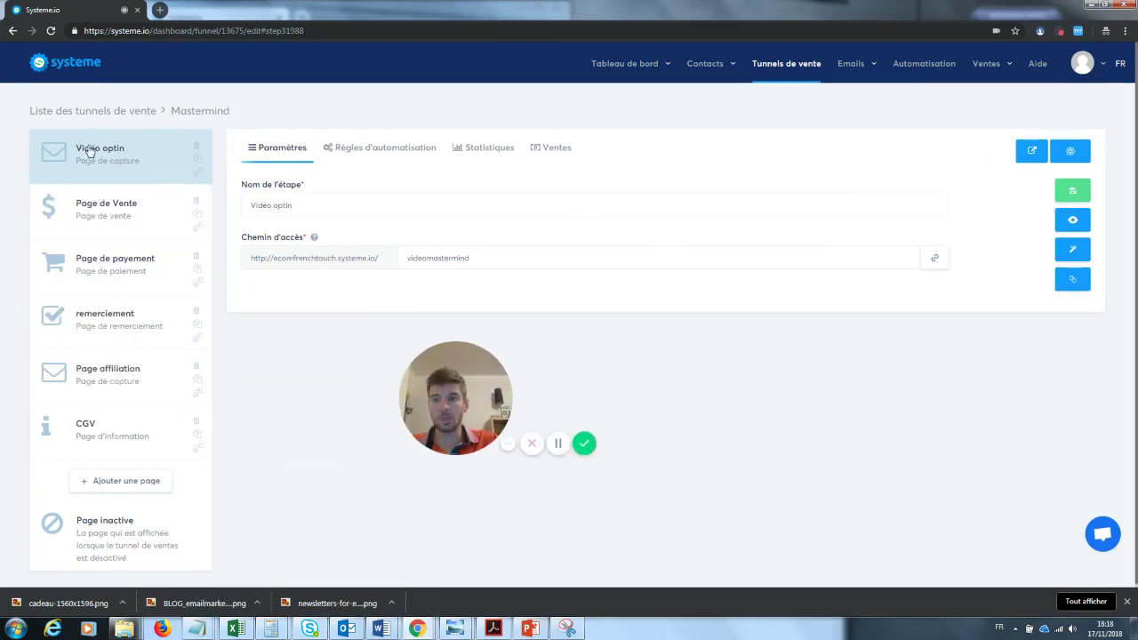
# Step: Review the Mastermind funnel's sales, payment and thank-you steps and preview its Vidéo optin capture page
pyautogui.click(103, 204)
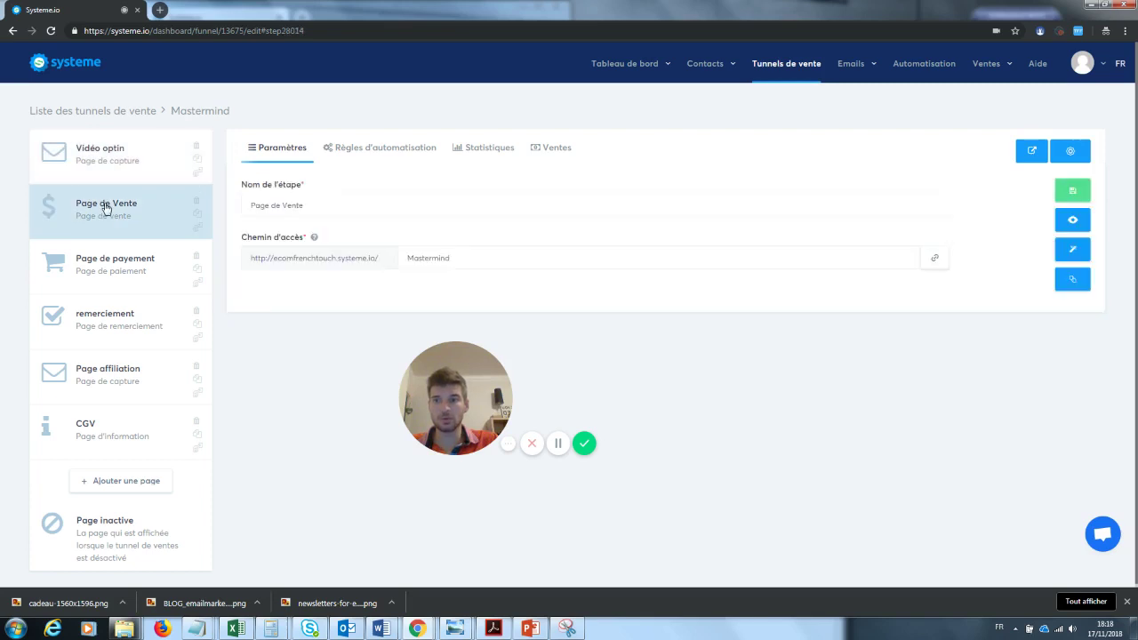
pyautogui.click(121, 259)
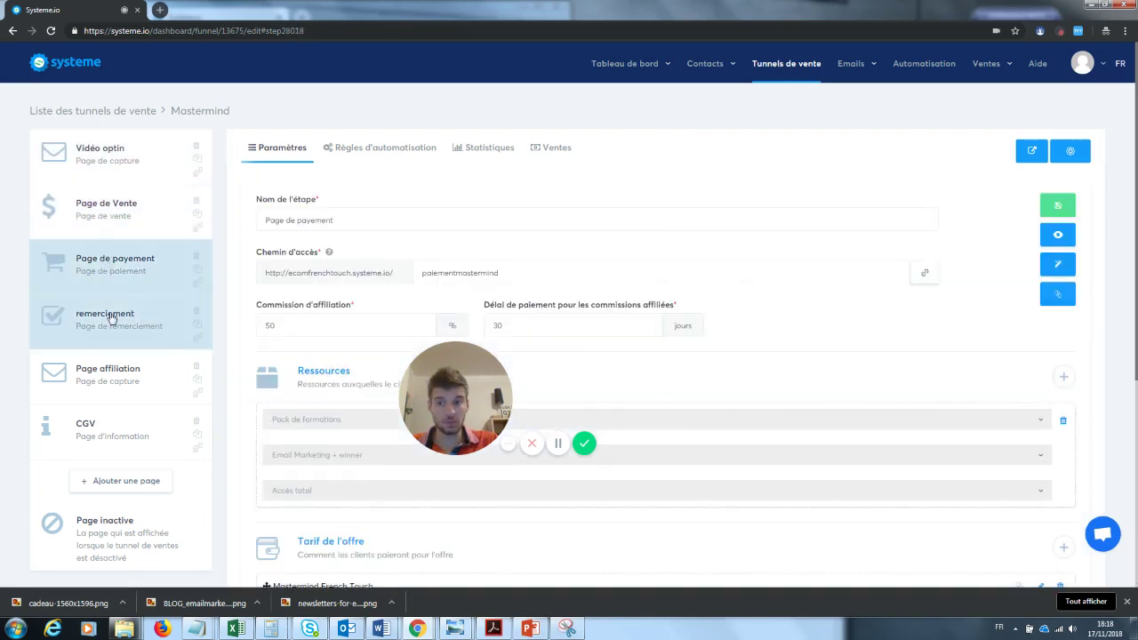
pyautogui.click(109, 327)
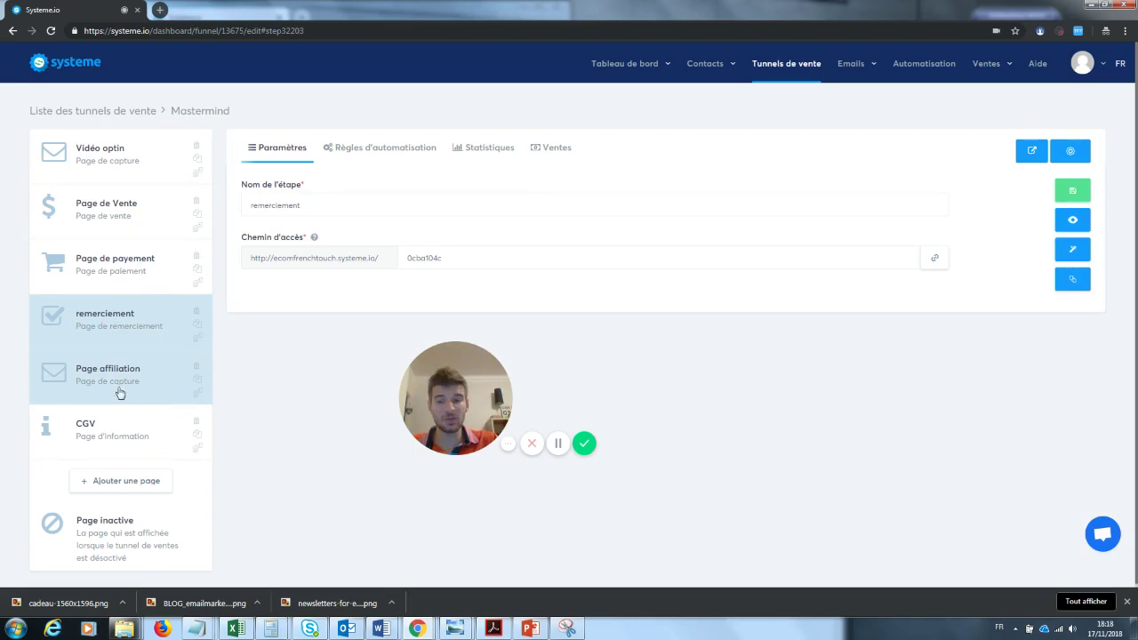
pyautogui.click(117, 160)
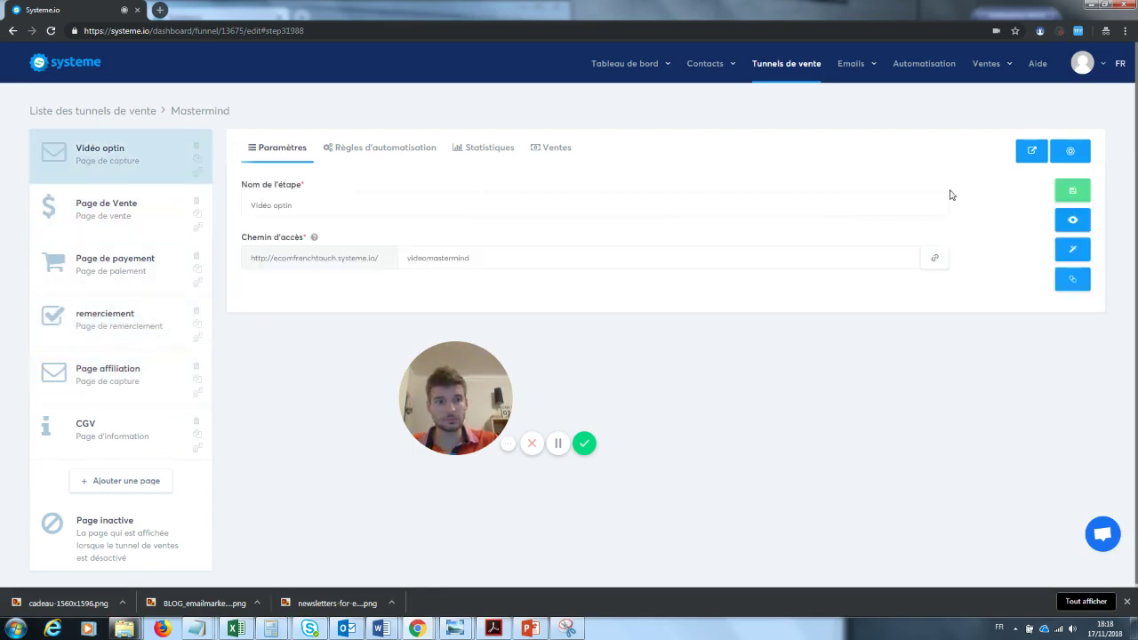
pyautogui.click(1072, 219)
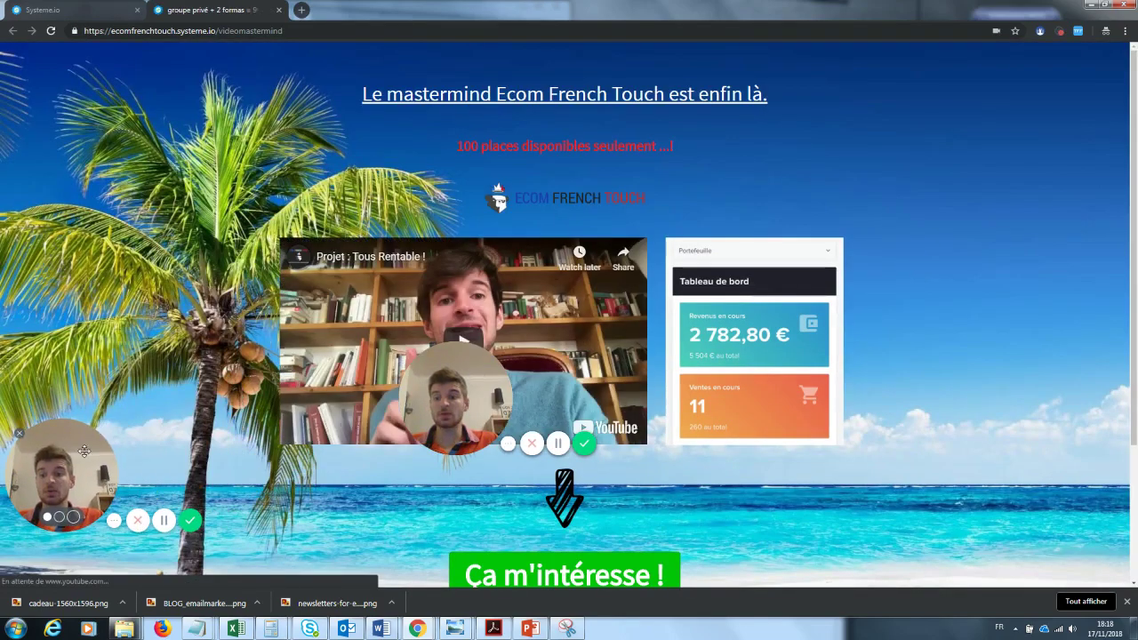
pyautogui.click(414, 359)
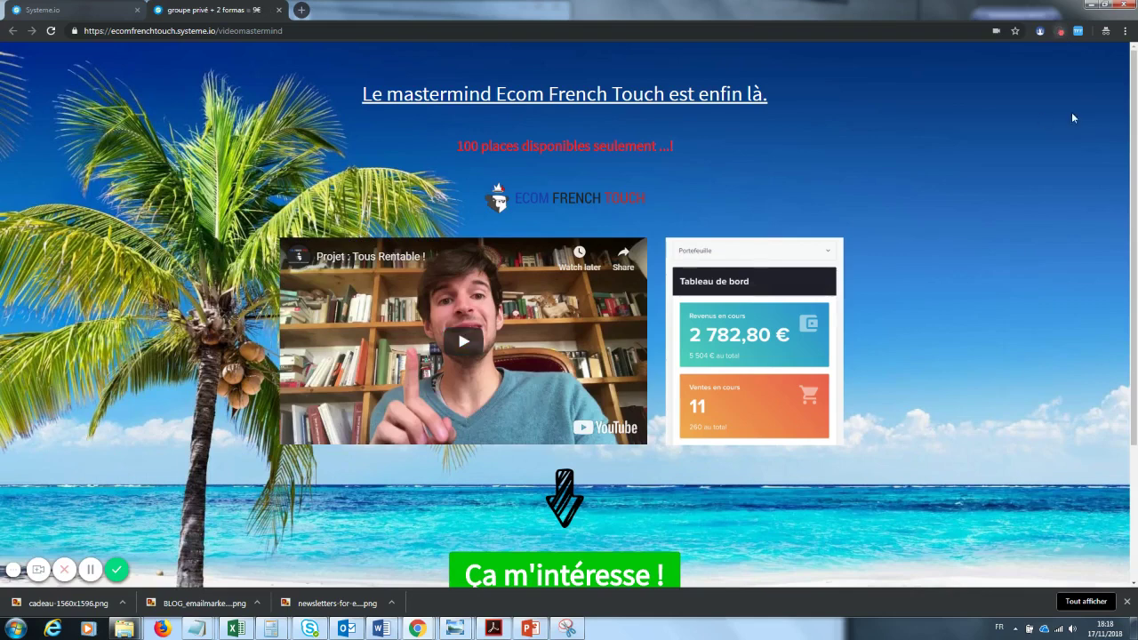
pyautogui.click(38, 570)
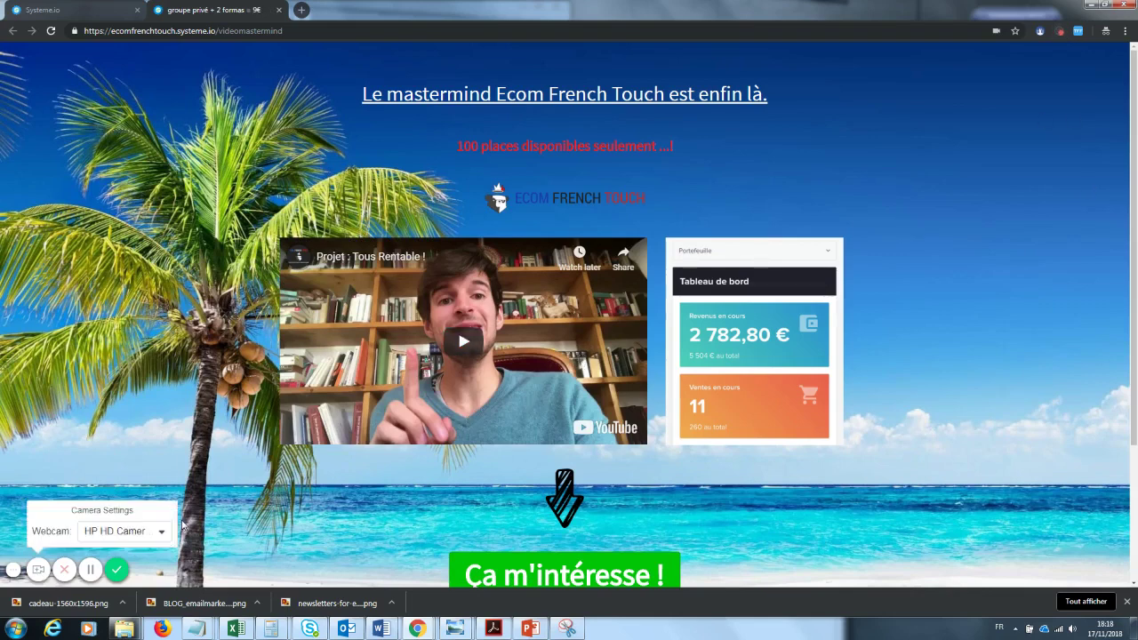
pyautogui.click(41, 570)
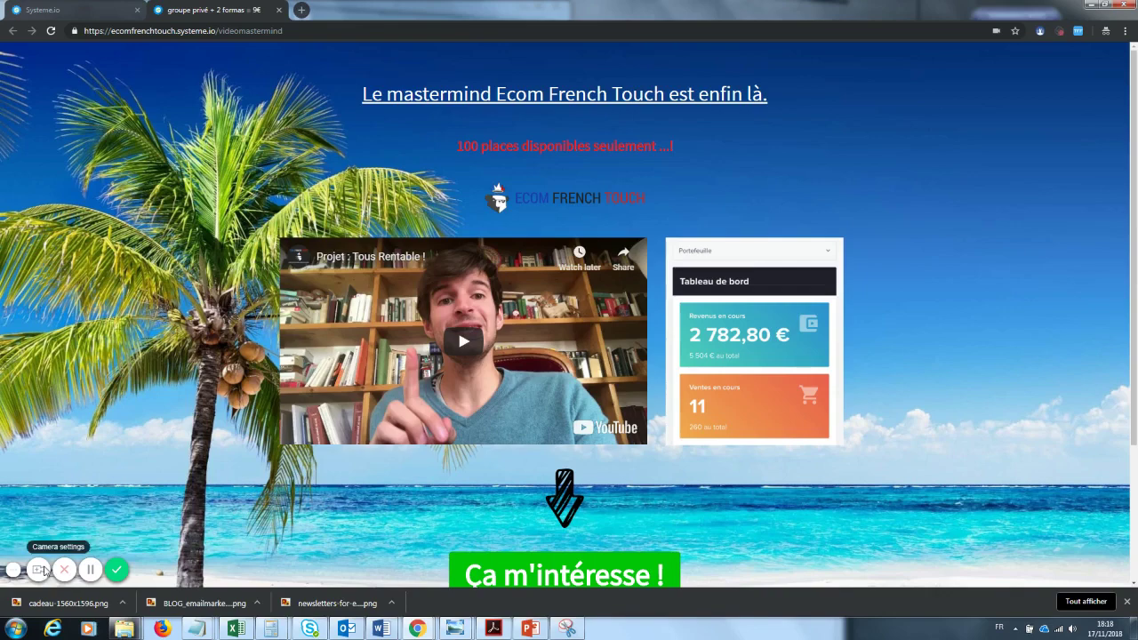
pyautogui.click(42, 570)
pyautogui.click(136, 537)
pyautogui.click(124, 505)
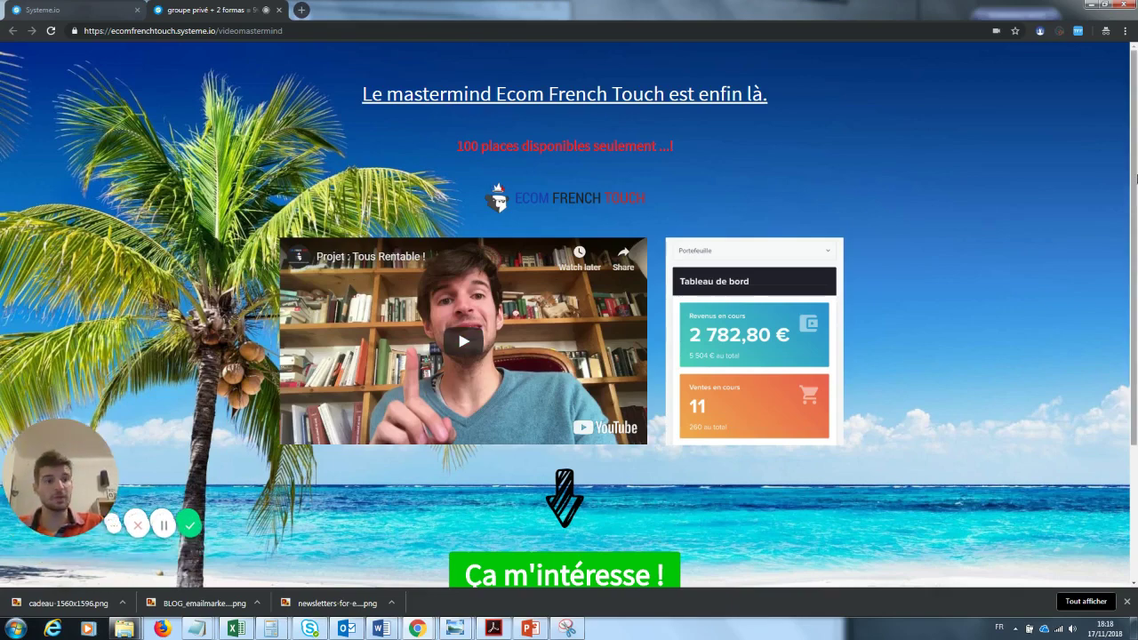
# Step: Look over the Mastermind video capture page and follow its "Ça m'intéresse !" link to the sales page
pyautogui.scroll(-1, 843, 320)
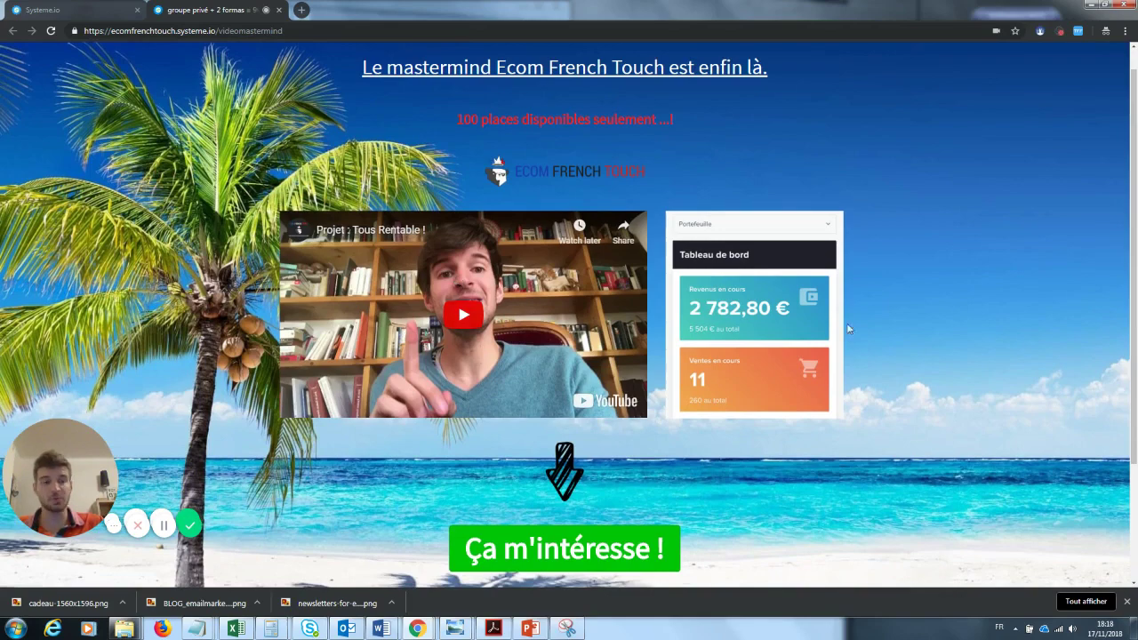
pyautogui.scroll(-2, 848, 328)
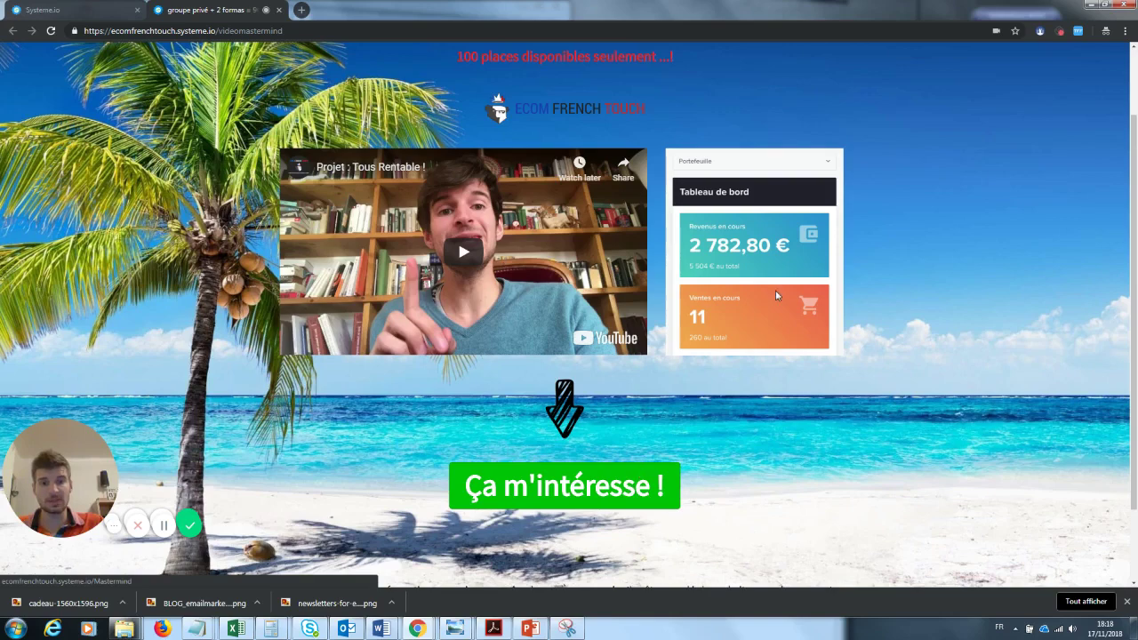
pyautogui.scroll(2, 1135, 230)
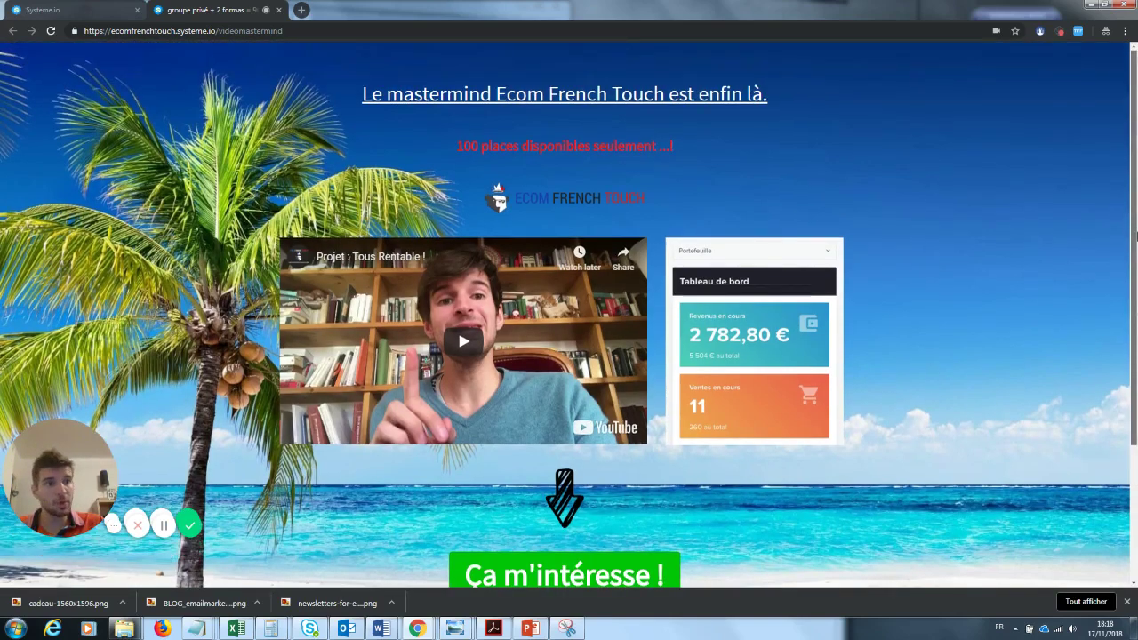
pyautogui.scroll(-2, 1135, 262)
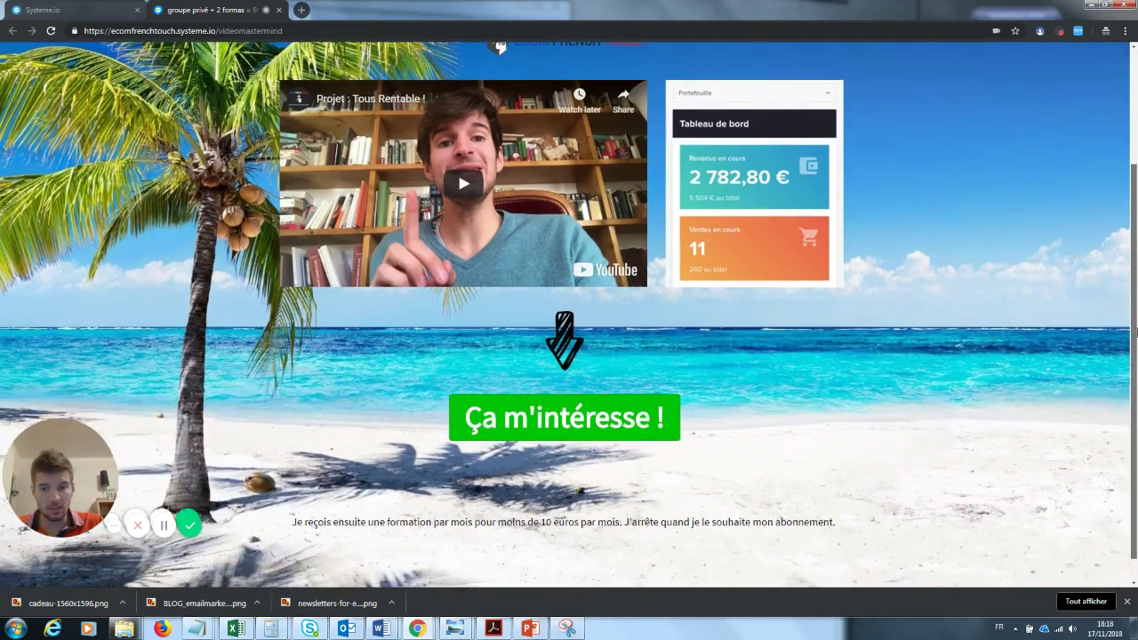
pyautogui.scroll(2, 1135, 347)
pyautogui.scroll(-1, 1136, 347)
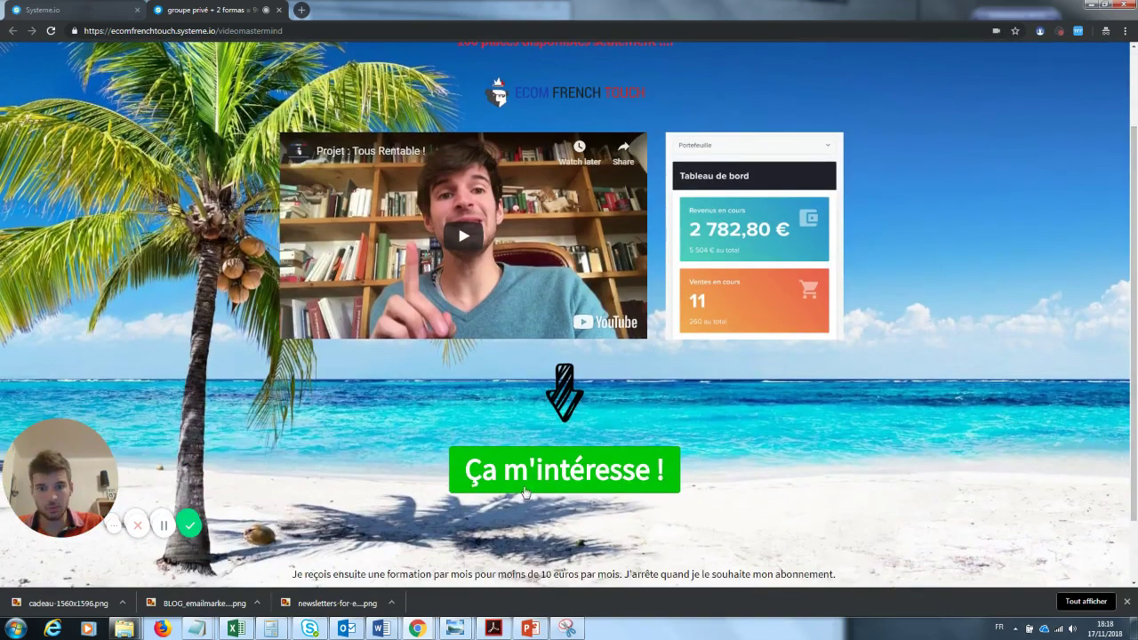
pyautogui.click(569, 475)
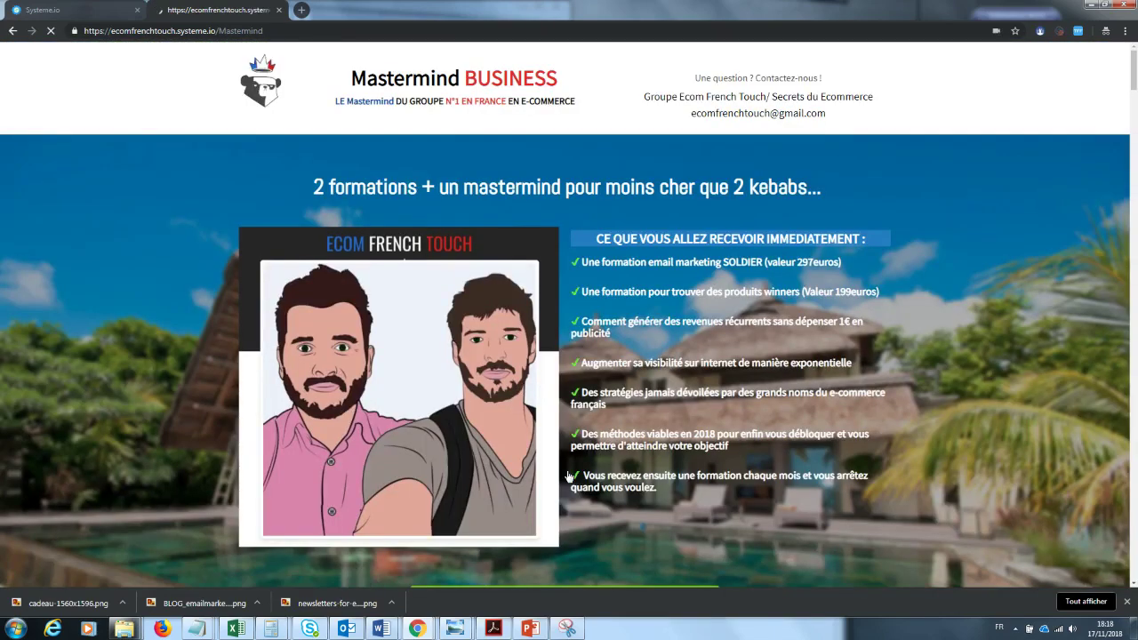
# Step: Look through the Mastermind sales page down to the 9€ offer and proceed from there to the payment page
pyautogui.scroll(-1, 1136, 77)
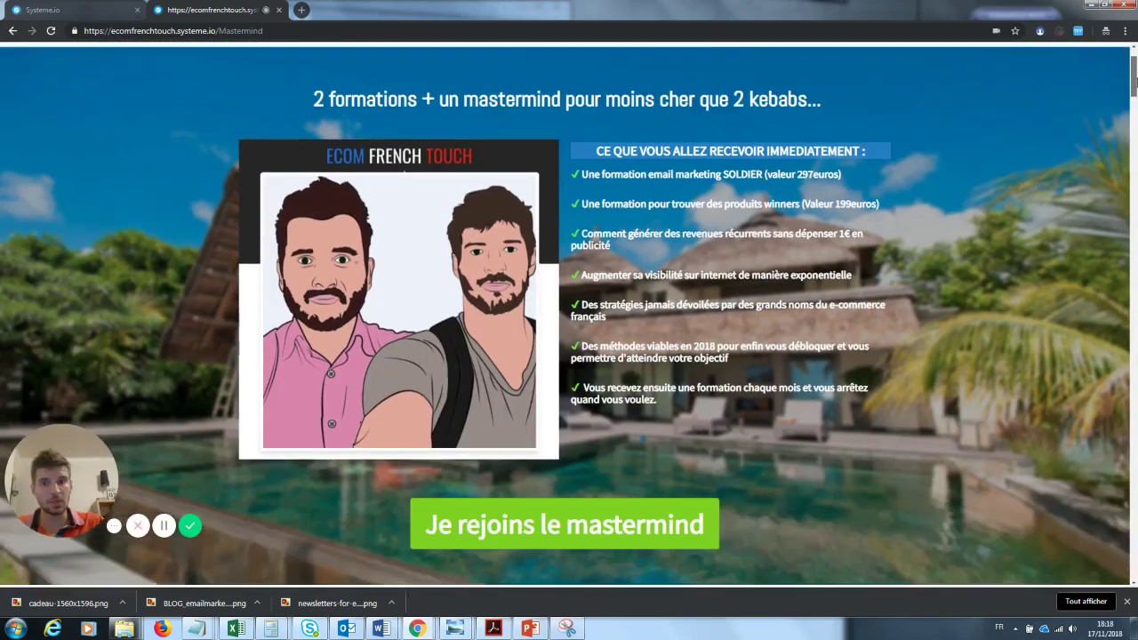
pyautogui.scroll(1, 1135, 67)
pyautogui.moveTo(1135, 67); pyautogui.dragTo(1135, 556)
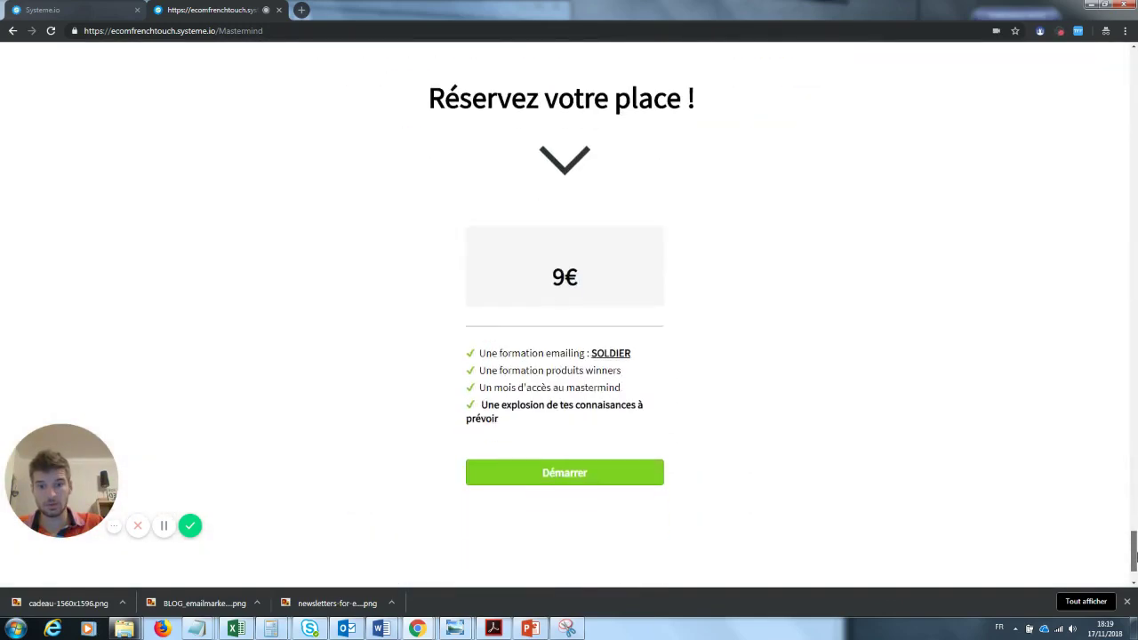
pyautogui.click(633, 473)
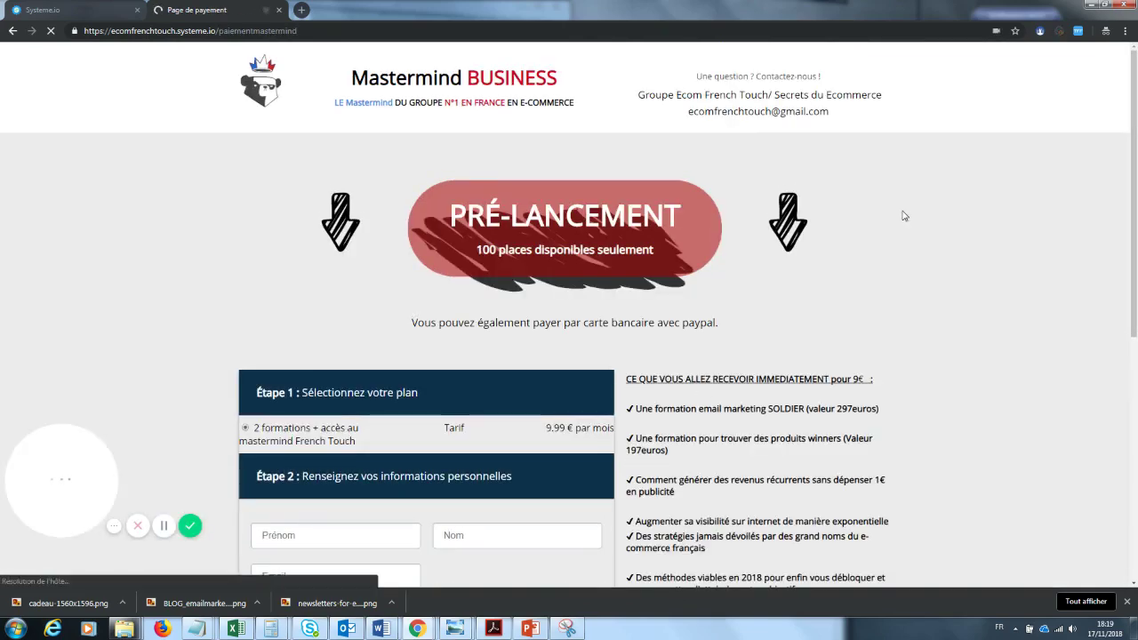
# Step: Examine the payment page's order form and test its "Oui, je veux cette offre unique" coaching offer by selecting and deselecting it
pyautogui.moveTo(1136, 116); pyautogui.dragTo(1136, 127)
pyautogui.scroll(-4, 408, 147)
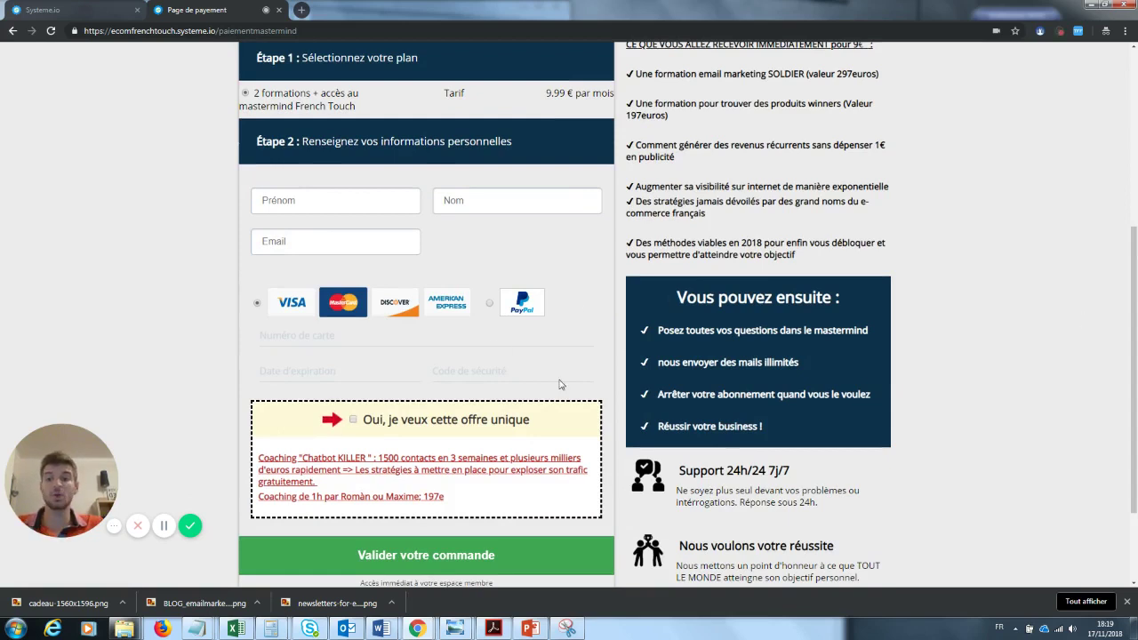
pyautogui.click(353, 420)
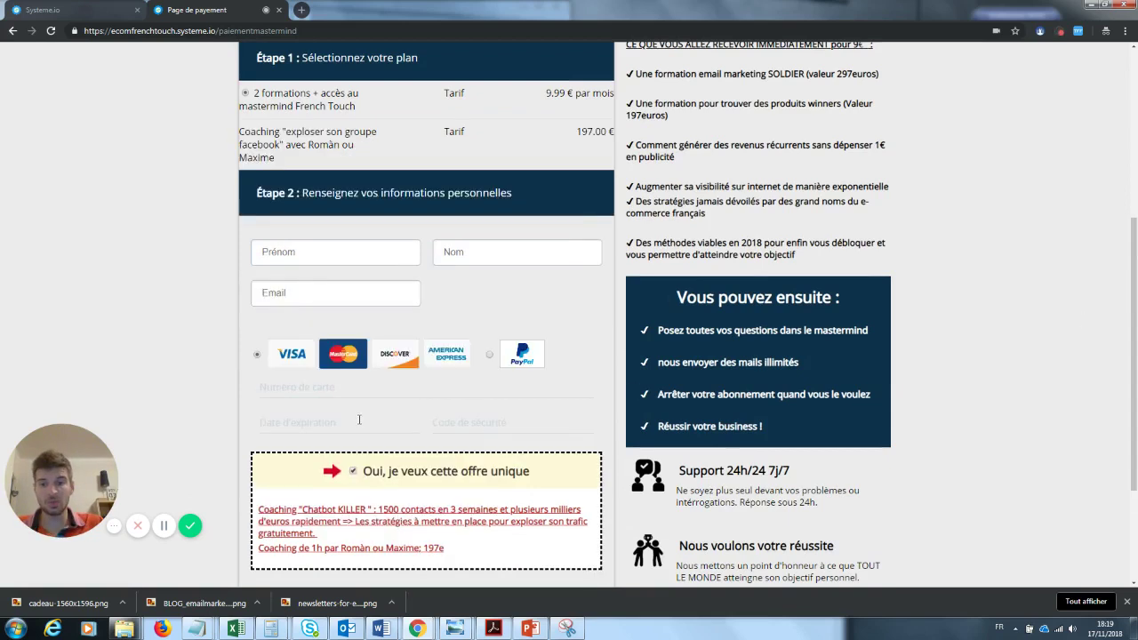
pyautogui.click(354, 472)
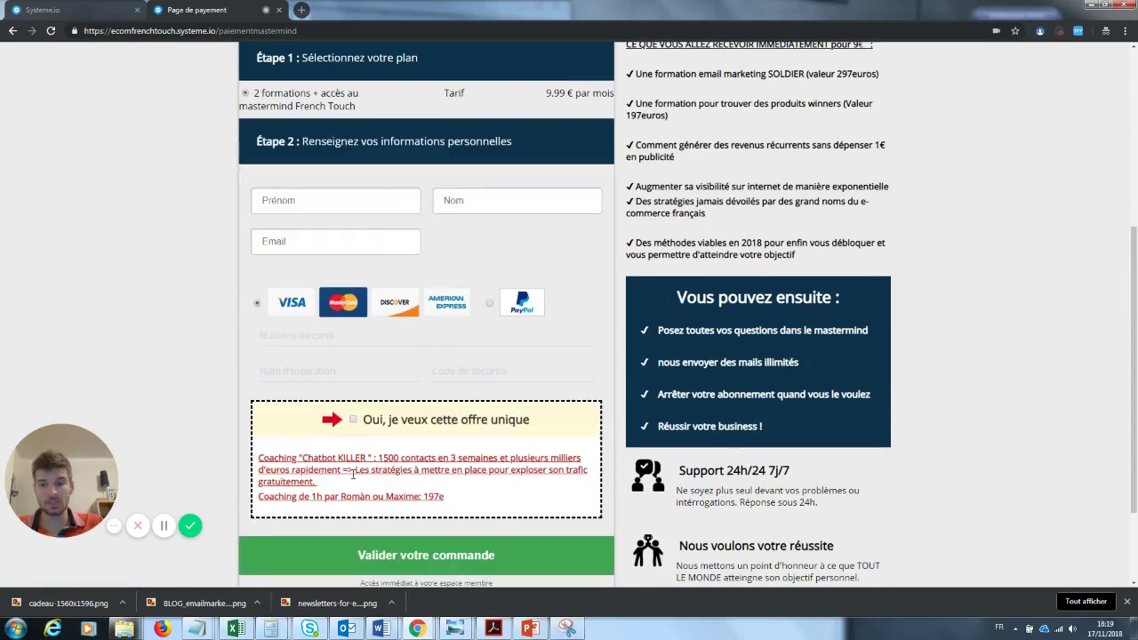
pyautogui.click(353, 420)
pyautogui.click(354, 472)
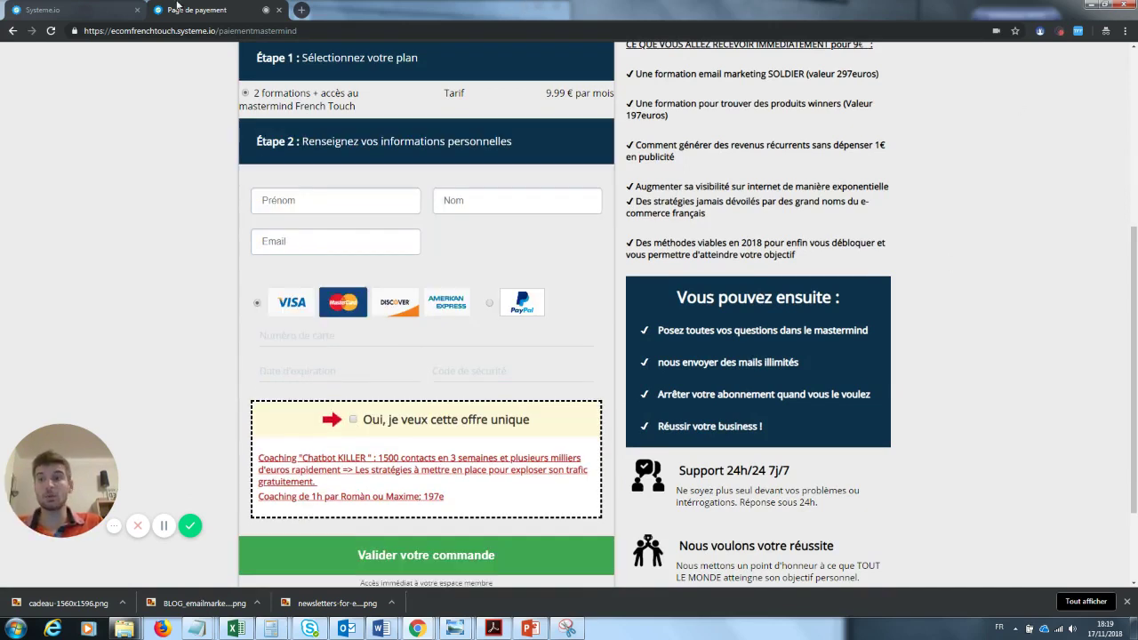
# Step: Return to the Mastermind funnel's editing page and keep its list of steps in full view
pyautogui.click(115, 10)
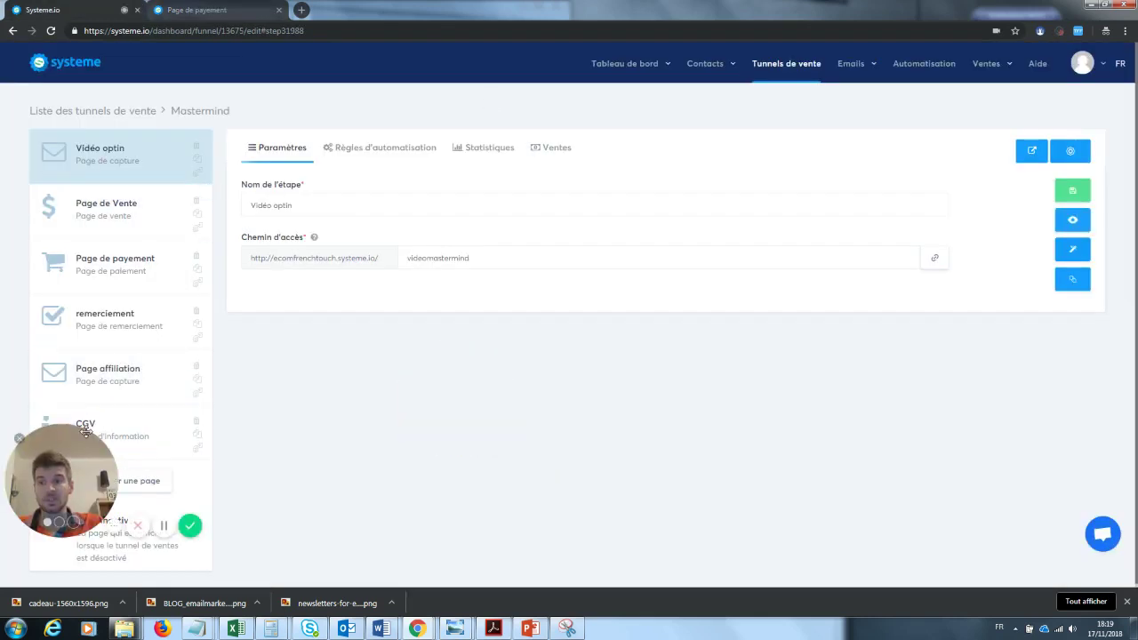
pyautogui.moveTo(85, 431); pyautogui.dragTo(397, 394)
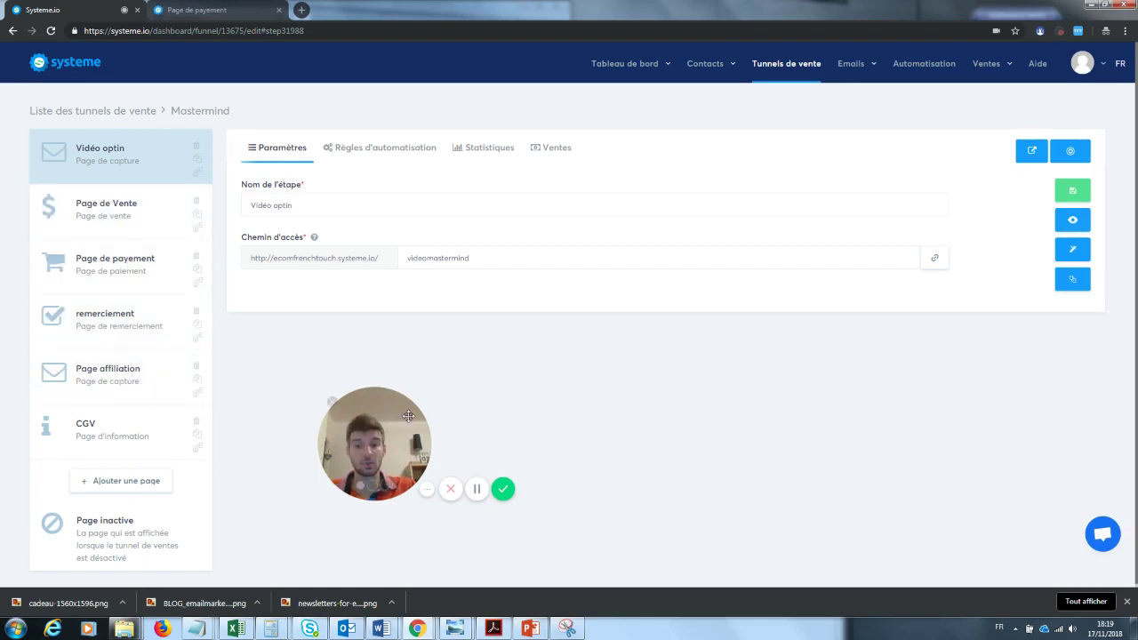
pyautogui.moveTo(408, 416); pyautogui.dragTo(347, 424)
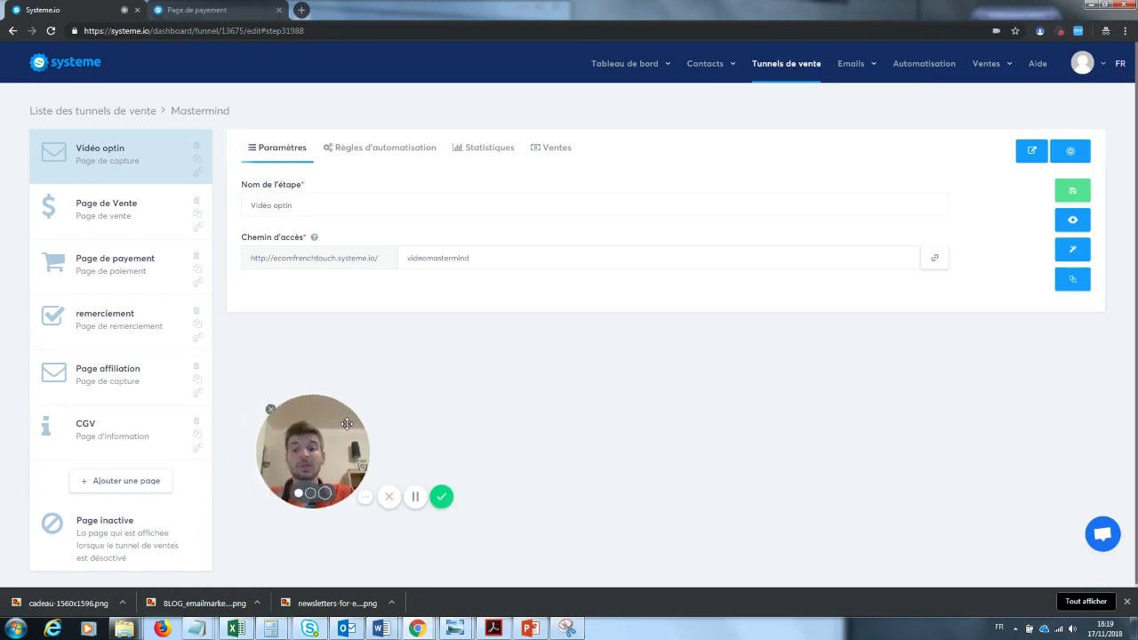